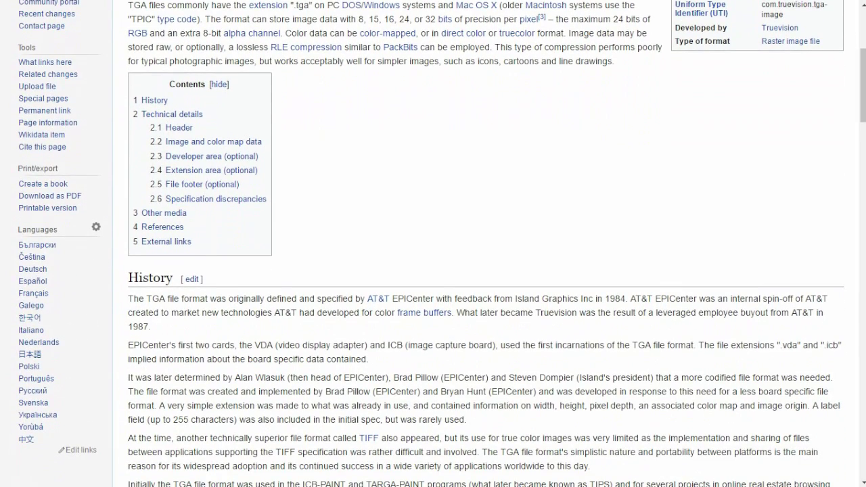
# Step: Scroll down through the Wikipedia TGA article's history and technical sections
pyautogui.scroll(-5, 433, 271)
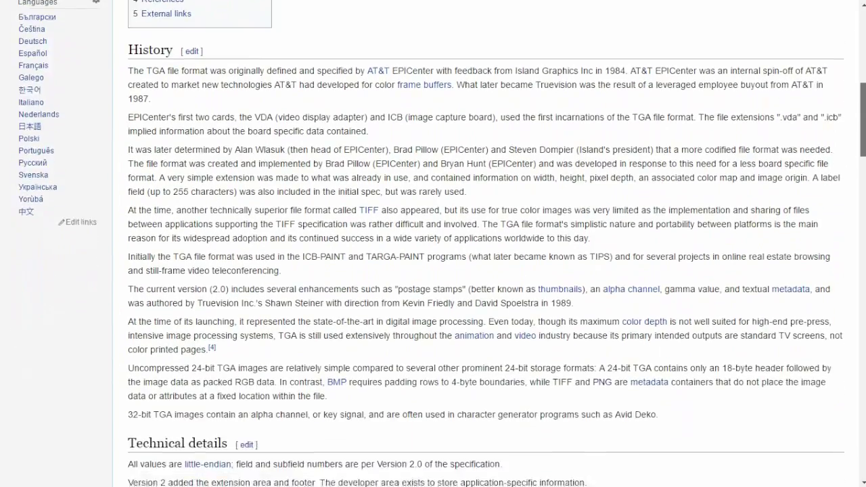
pyautogui.scroll(-4, 433, 271)
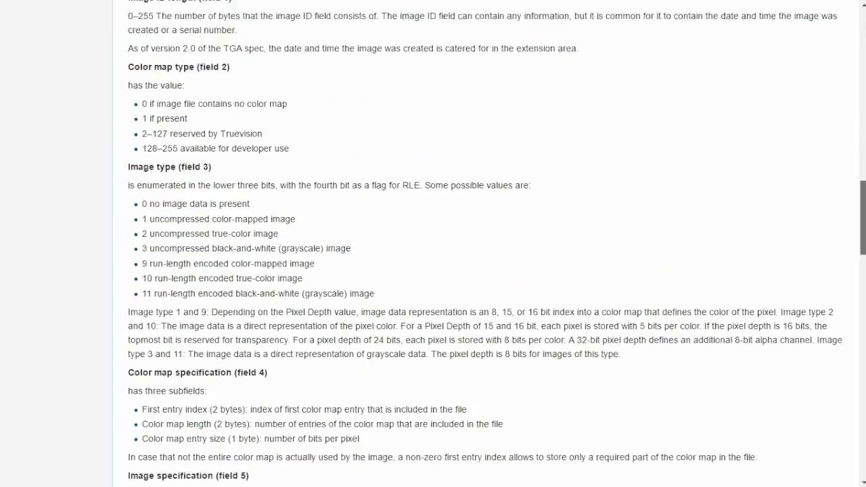
pyautogui.scroll(-1, 433, 271)
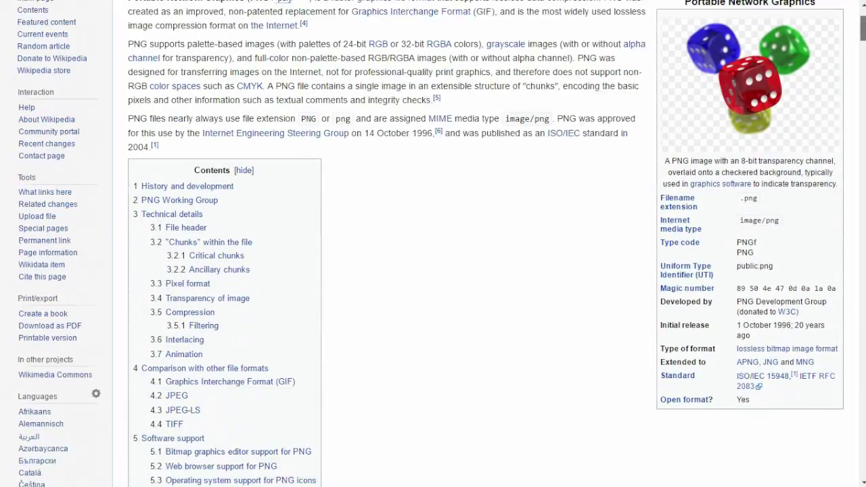
pyautogui.scroll(-2, 432, 271)
pyautogui.scroll(-8, 433, 270)
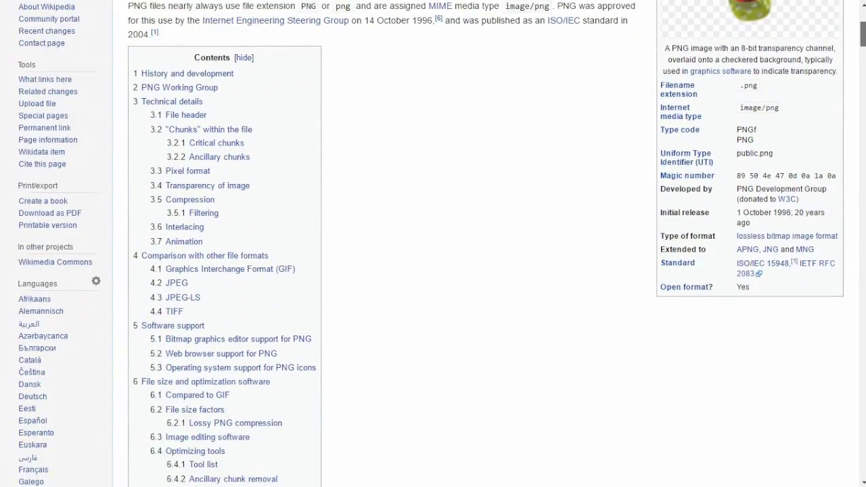
pyautogui.scroll(-7, 433, 270)
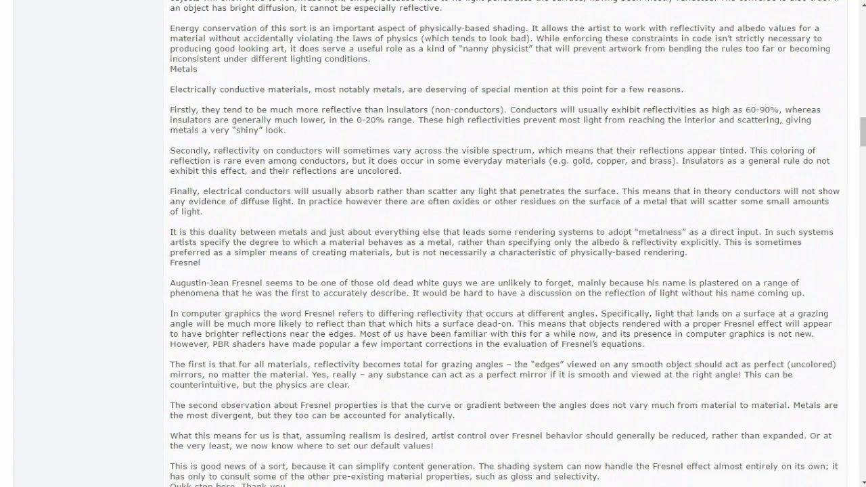
# Step: Scroll to post #21 and highlight TGA's larger-size and full-transparency-control bullet lines
pyautogui.scroll(-7, 432, 243)
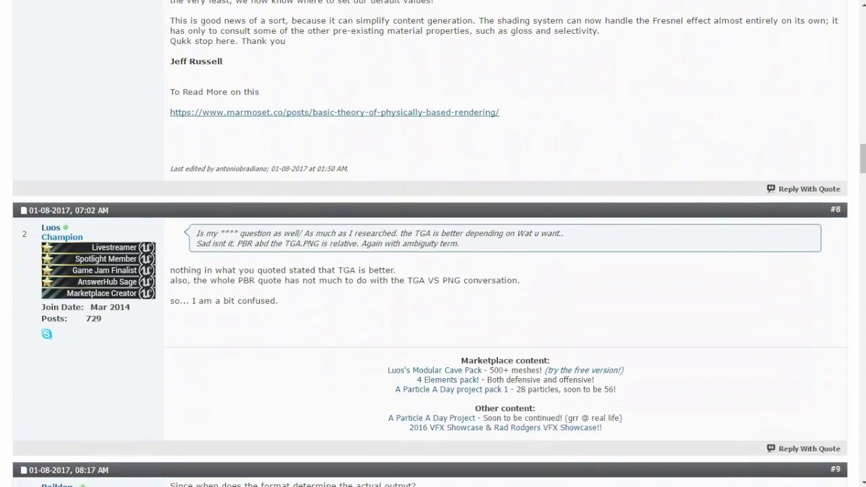
pyautogui.scroll(-5, 433, 243)
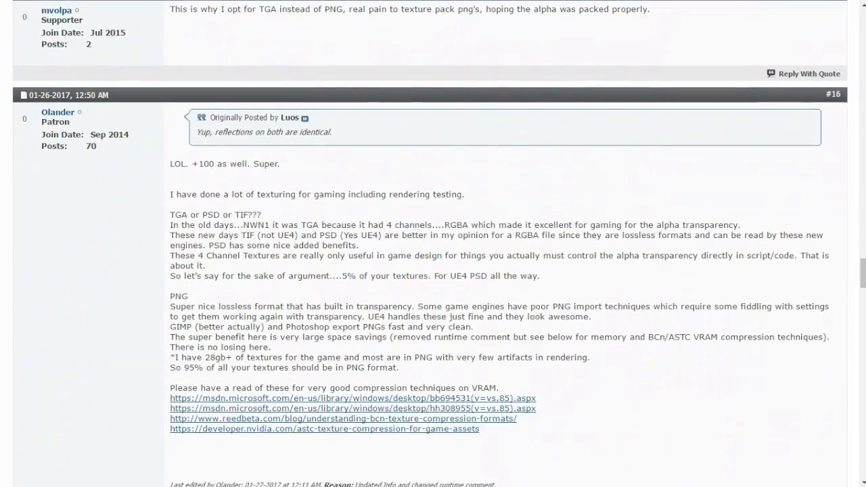
pyautogui.scroll(-20, 433, 243)
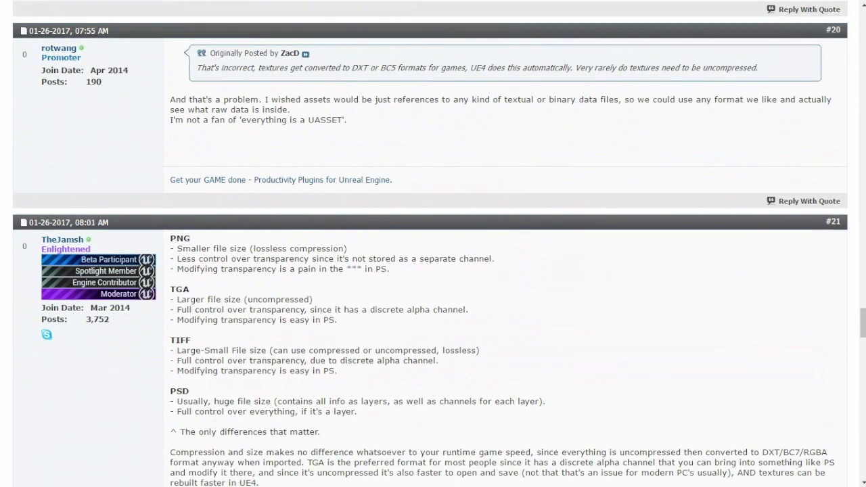
pyautogui.scroll(-3, 433, 243)
pyautogui.moveTo(177, 108); pyautogui.dragTo(337, 128)
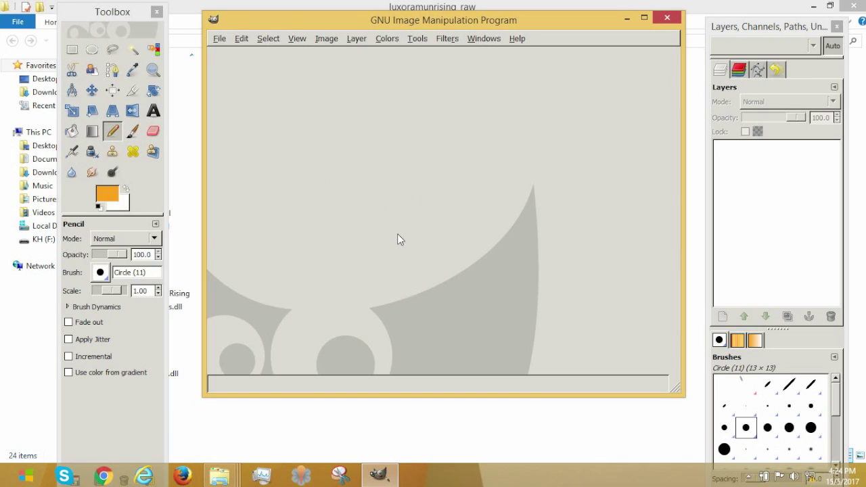
# Step: In the Open Image dialog, navigate to luxoramunrising_raw > data > bitmaps > game
pyautogui.click(219, 37)
pyautogui.click(238, 81)
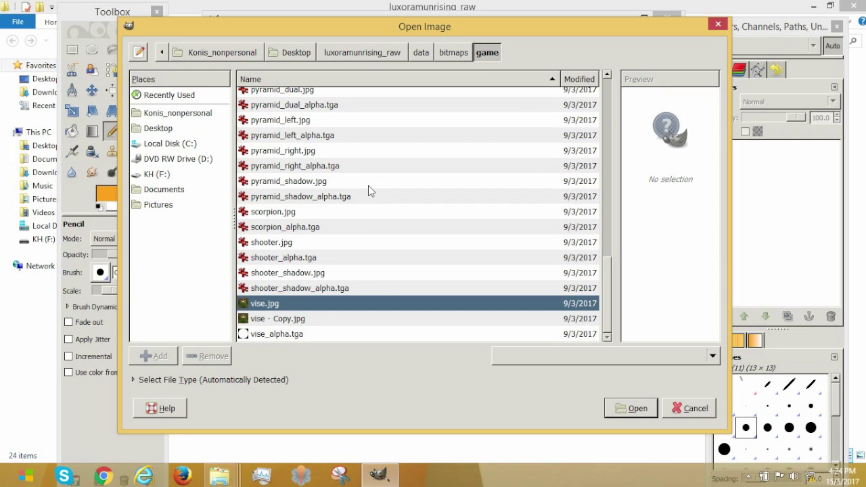
pyautogui.scroll(15, 382, 187)
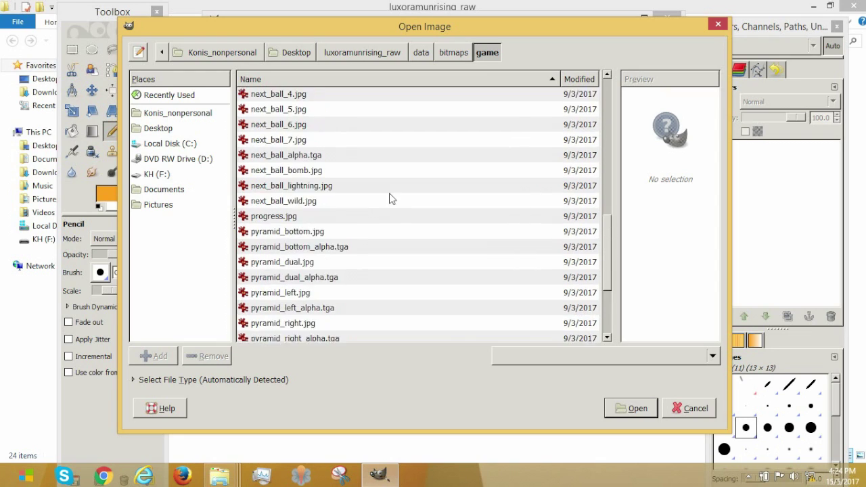
pyautogui.scroll(-15, 401, 197)
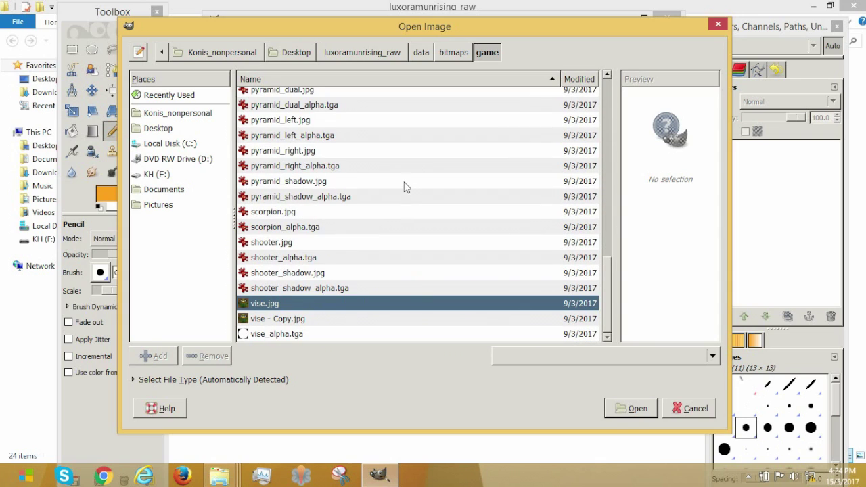
pyautogui.click(363, 48)
pyautogui.scroll(-4, 415, 164)
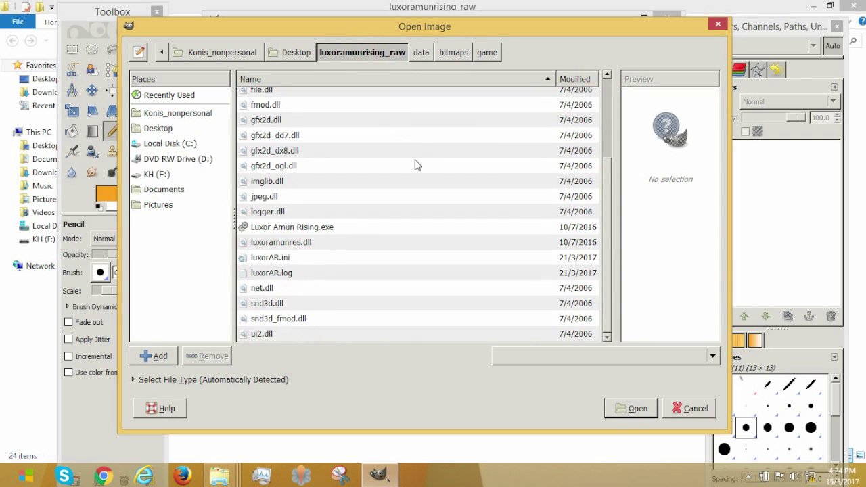
pyautogui.scroll(4, 416, 164)
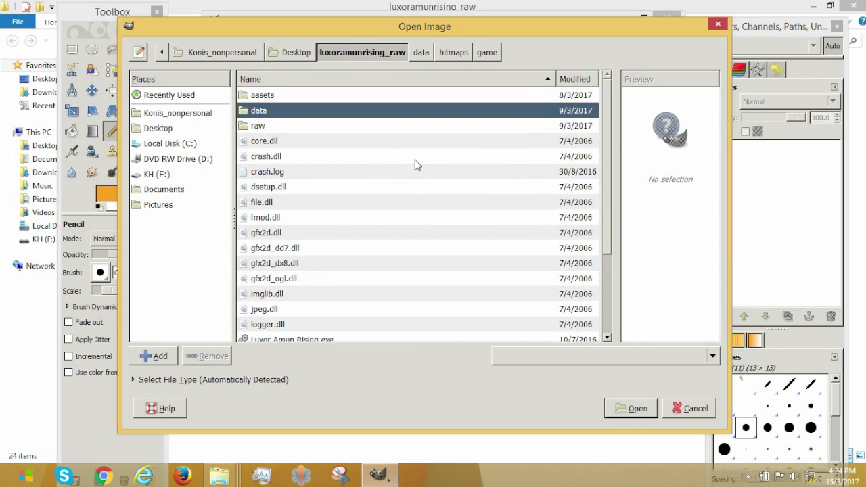
pyautogui.doubleClick(344, 114)
pyautogui.doubleClick(318, 92)
pyautogui.doubleClick(267, 142)
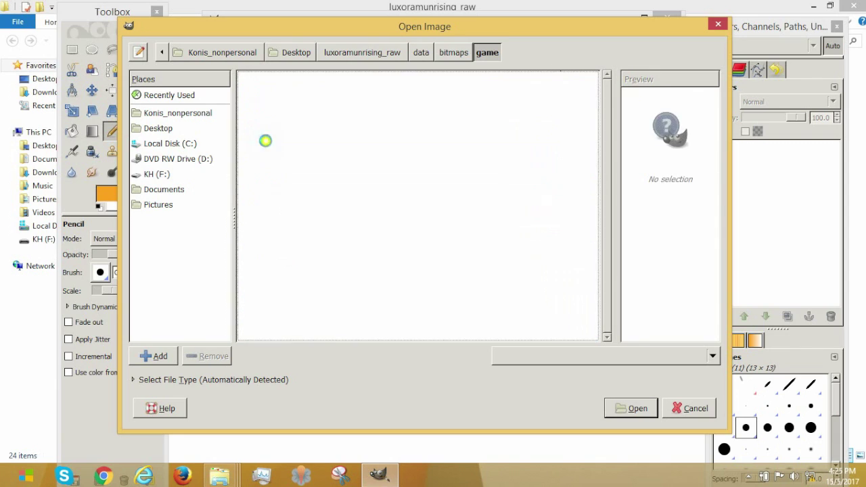
pyautogui.scroll(-10, 328, 163)
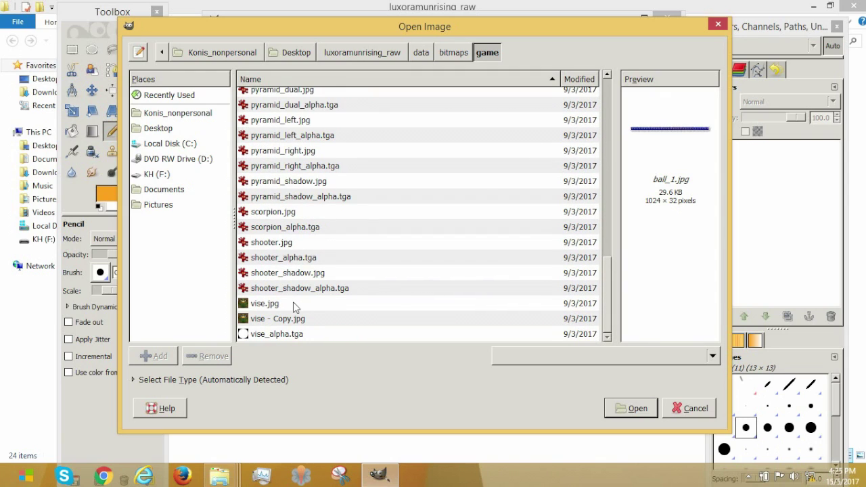
# Step: Preview the vise files, then open vise.jpg and vise_alpha.tga together
pyautogui.click(281, 303)
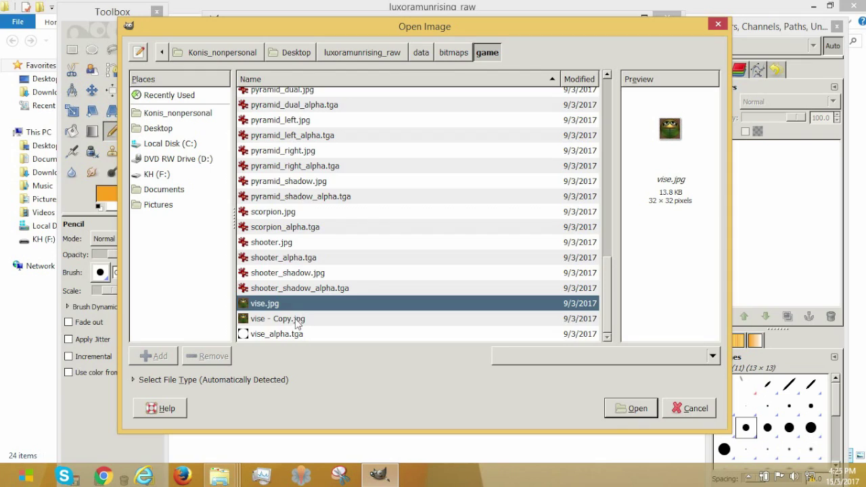
pyautogui.click(295, 319)
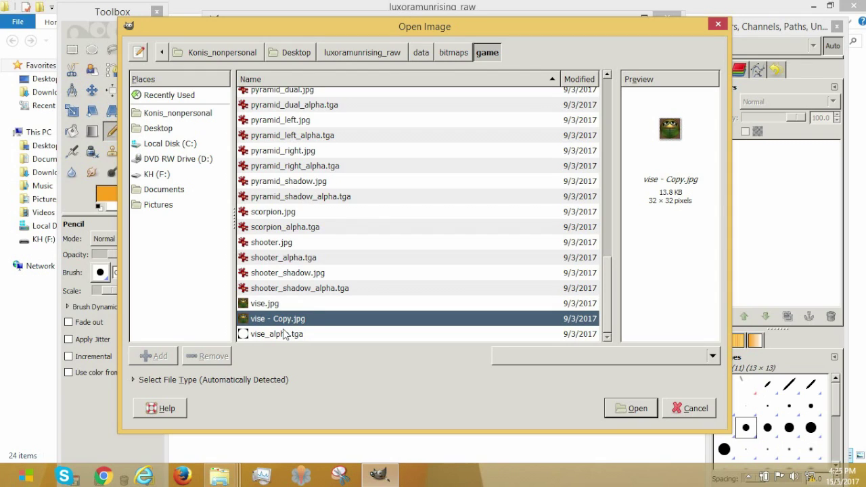
pyautogui.click(280, 334)
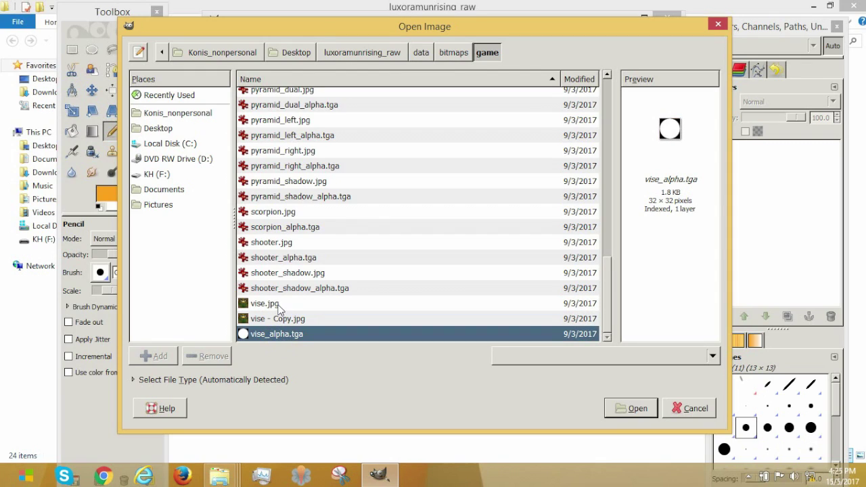
pyautogui.keyDown('ctrl'); pyautogui.click(275, 304); pyautogui.keyUp('ctrl')
pyautogui.click(630, 408)
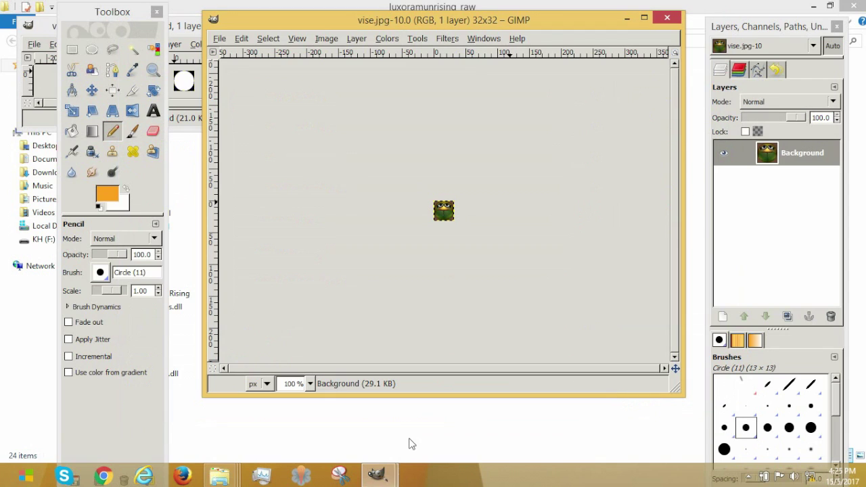
# Step: Move and enlarge the vise_alpha.tga window and zoom the mask to 400%
pyautogui.click(175, 44)
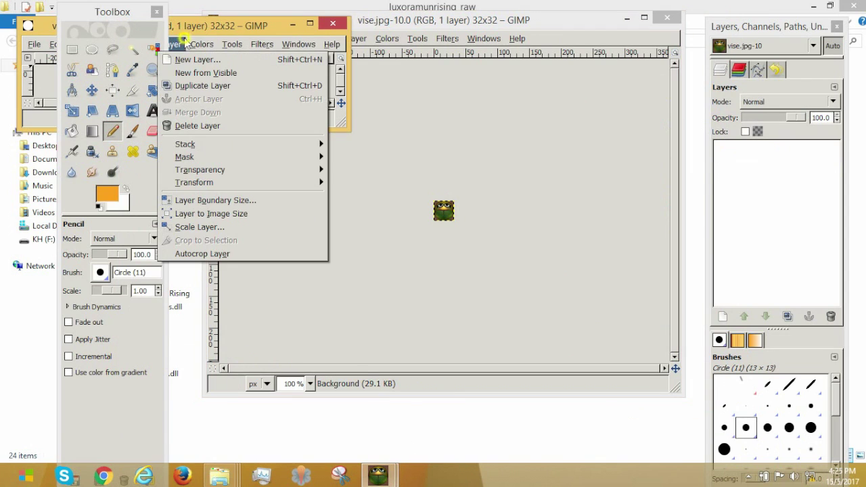
pyautogui.click(221, 26)
pyautogui.moveTo(222, 25); pyautogui.dragTo(267, 58)
pyautogui.moveTo(396, 158); pyautogui.dragTo(636, 356)
pyautogui.click(174, 338)
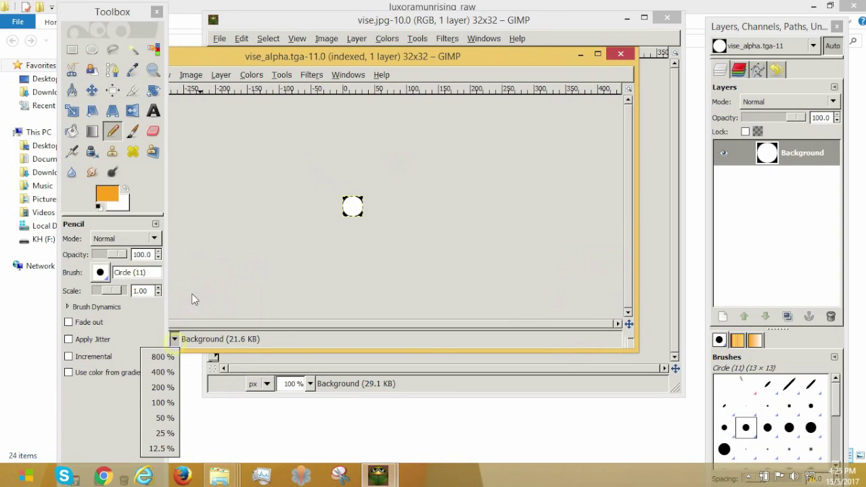
pyautogui.click(162, 373)
# Step: Zoom vise.jpg to 400% as well and bring up the foreground colour dialog
pyautogui.click(340, 391)
pyautogui.click(310, 383)
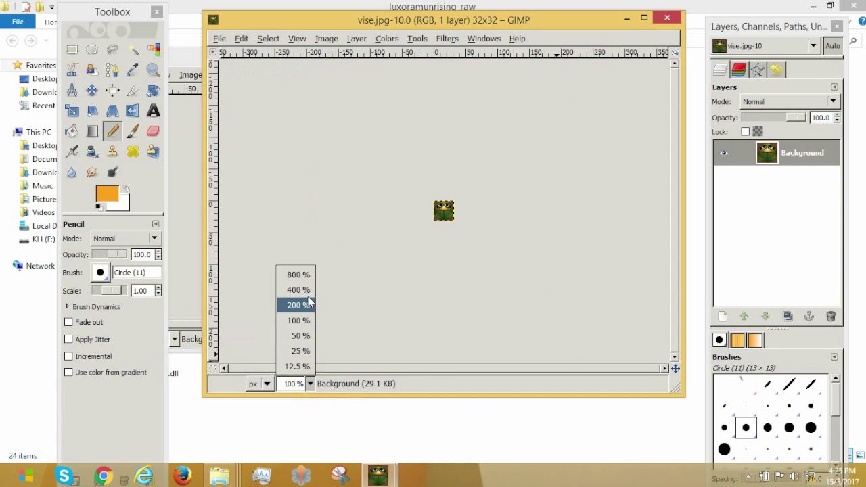
pyautogui.click(307, 295)
pyautogui.click(199, 88)
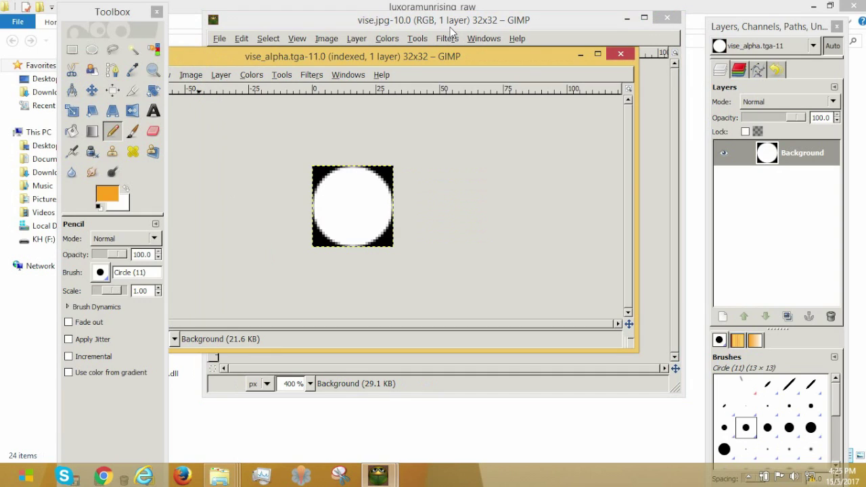
pyautogui.click(449, 27)
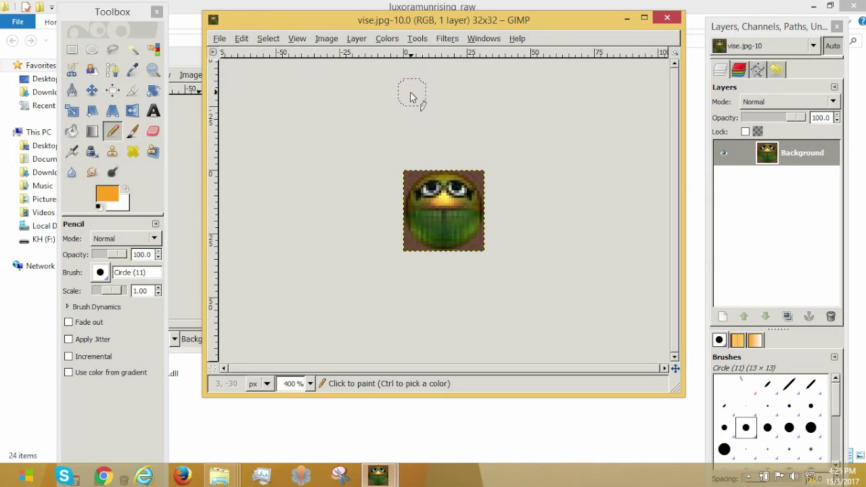
pyautogui.click(125, 189)
pyautogui.click(108, 194)
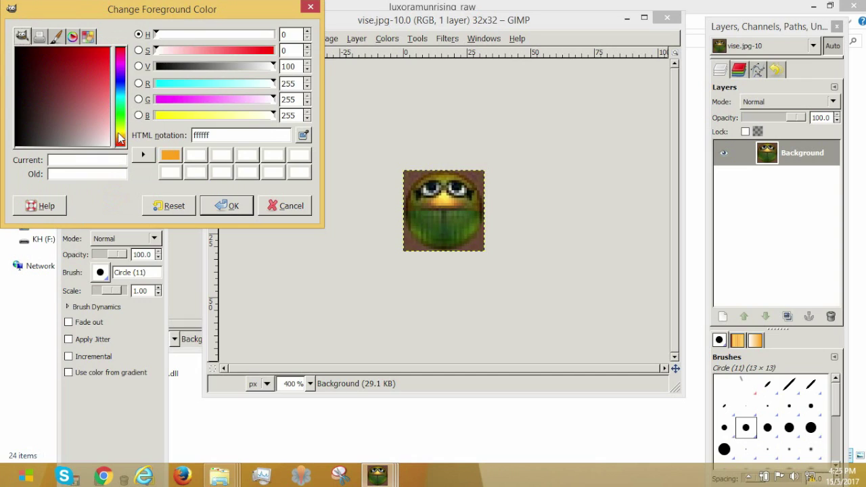
# Step: Set the foreground colour to 000000 and fill the whole vise.jpg canvas black
pyautogui.click(216, 136)
pyautogui.moveTo(216, 136); pyautogui.dragTo(153, 137)
pyautogui.write('000000')
pyautogui.click(225, 207)
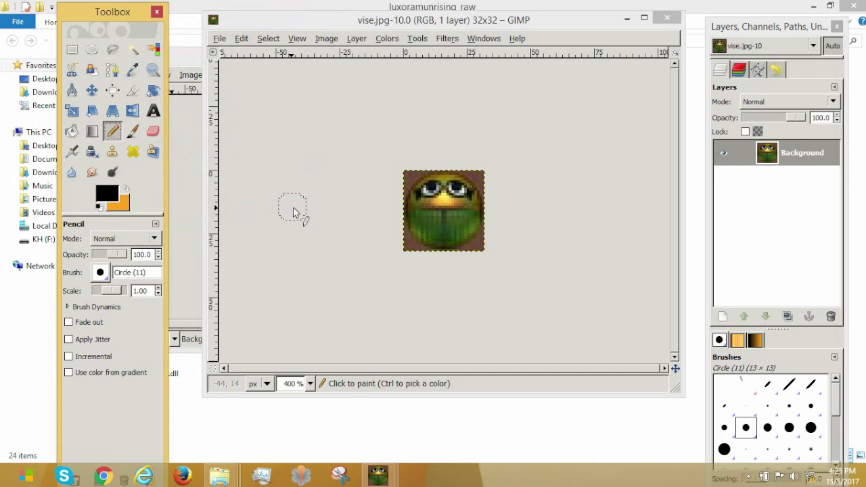
pyautogui.click(363, 170)
pyautogui.hotkey('ctrl', ',')
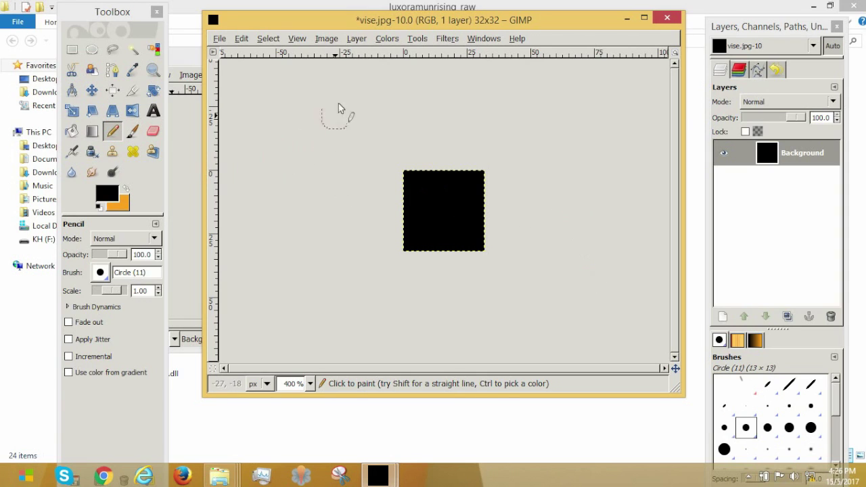
# Step: Replace the only layer with a new transparent layer and pencil it entirely black
pyautogui.click(356, 39)
pyautogui.click(382, 121)
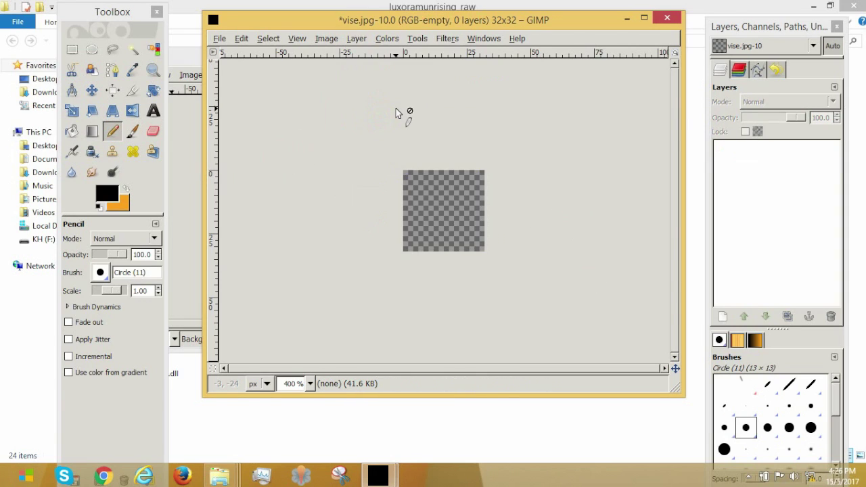
pyautogui.hotkey('shift', 'ctrl', 'n')
pyautogui.press('Return')
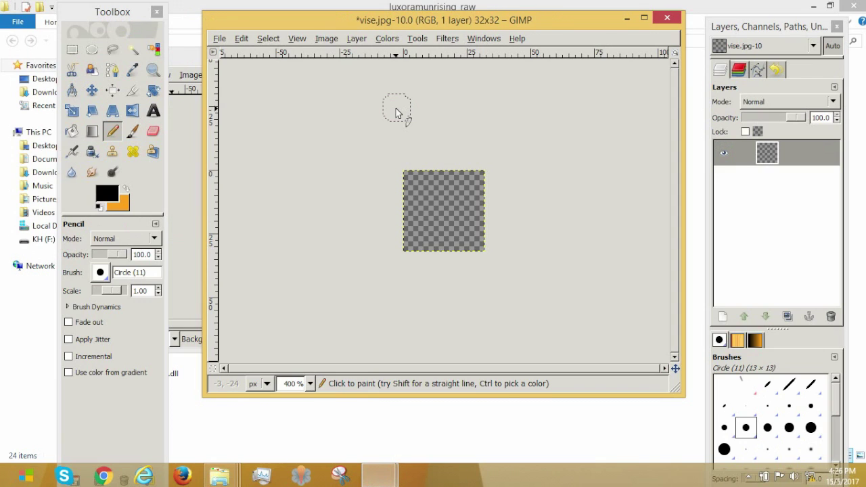
pyautogui.moveTo(417, 170)
pyautogui.mouseDown()
pyautogui.moveTo(419, 251)
pyautogui.moveTo(484, 245)
pyautogui.moveTo(486, 212)
pyautogui.moveTo(463, 212)
pyautogui.moveTo(452, 173)
pyautogui.moveTo(431, 173)
pyautogui.moveTo(443, 227)
pyautogui.moveTo(474, 231)
pyautogui.mouseUp()
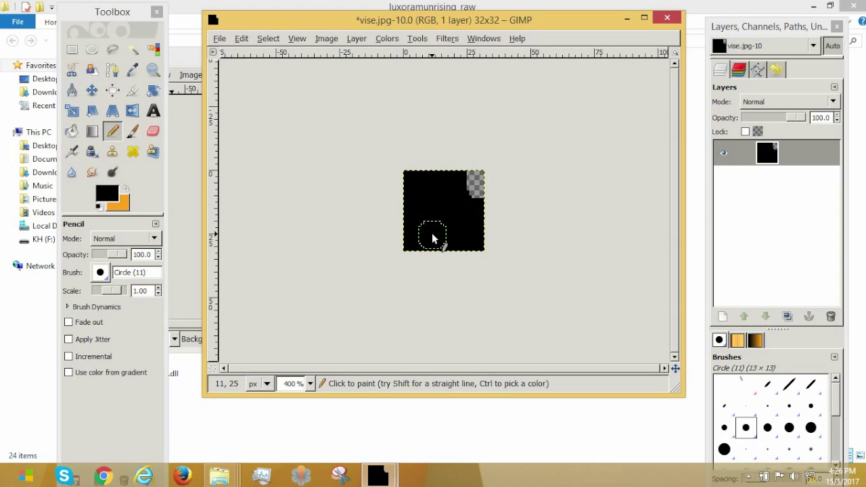
pyautogui.moveTo(464, 152); pyautogui.dragTo(473, 242)
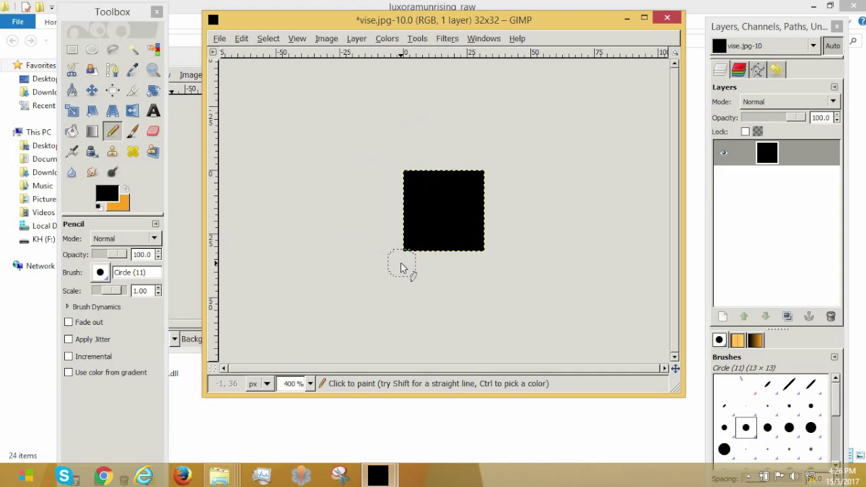
# Step: Add a transparent layer, make orange the painting colour, and zoom to 800%
pyautogui.hotkey('ctrl', 'shift', 'n')
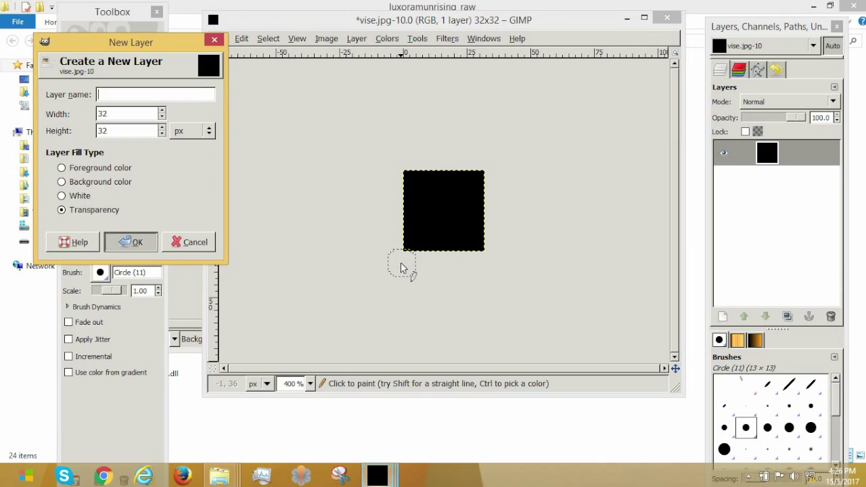
pyautogui.press('Return')
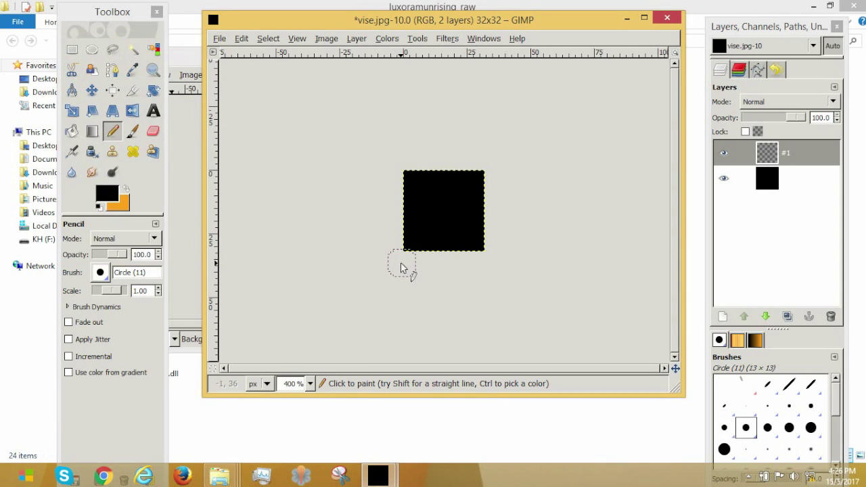
pyautogui.click(126, 191)
pyautogui.click(126, 190)
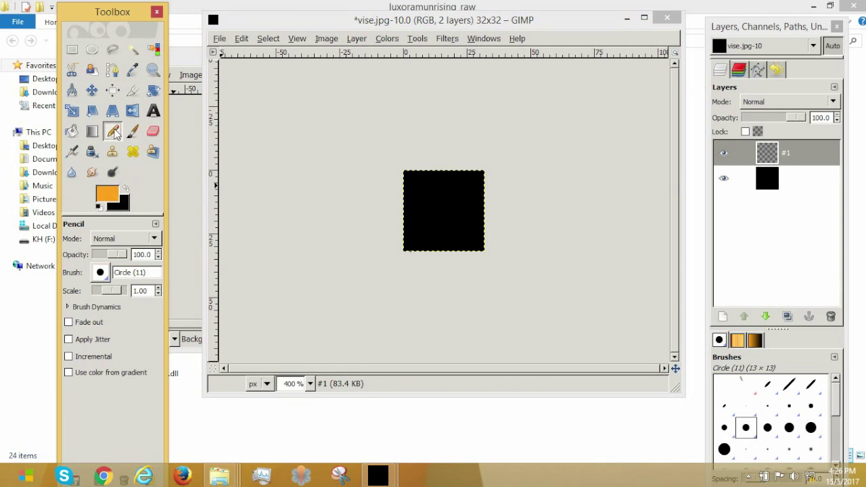
pyautogui.click(309, 384)
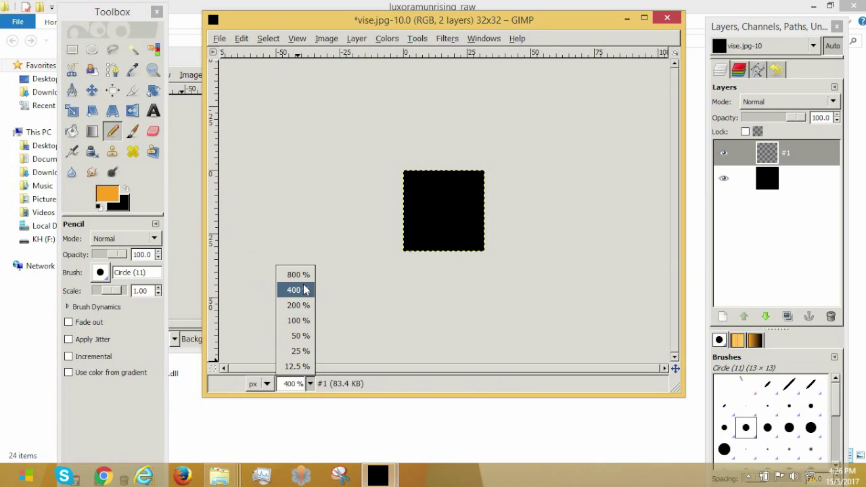
pyautogui.click(298, 290)
pyautogui.click(309, 384)
pyautogui.click(297, 274)
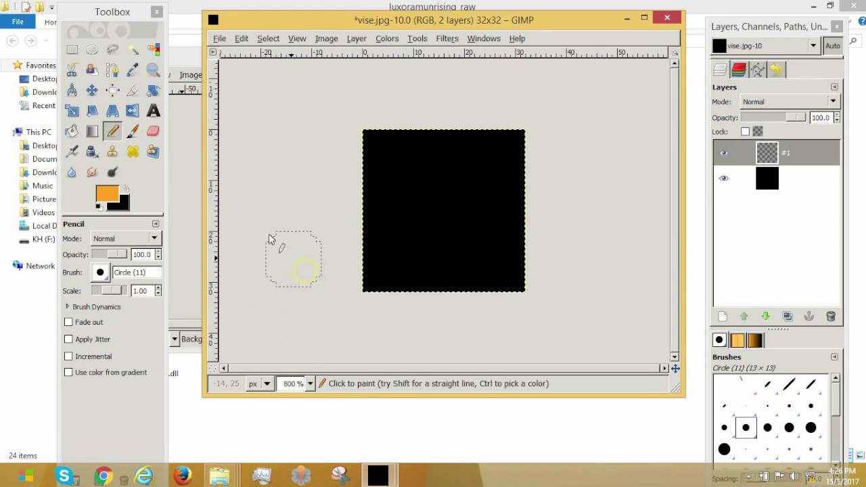
# Step: Pencil a thick orange X with corner-to-corner diagonal lines
pyautogui.click(112, 131)
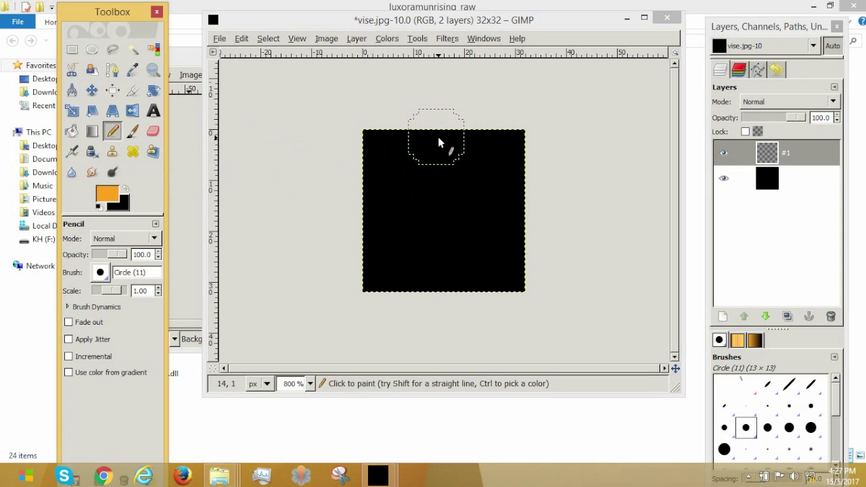
pyautogui.click(367, 135)
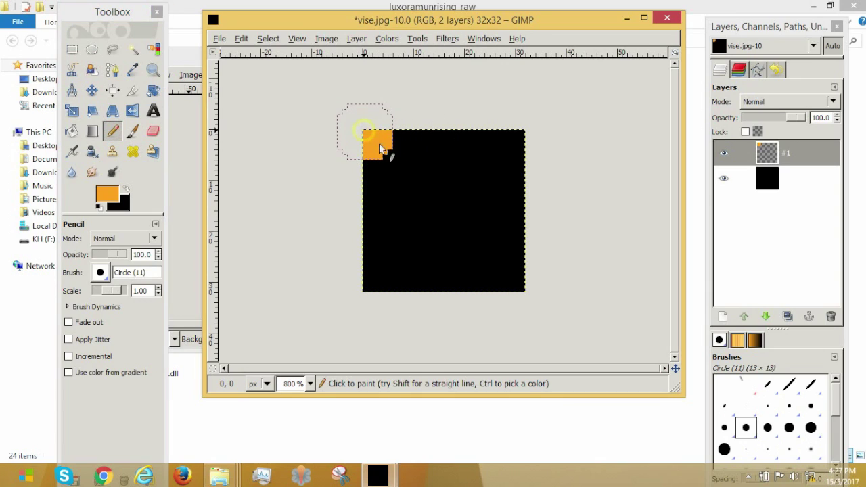
pyautogui.click(522, 287)
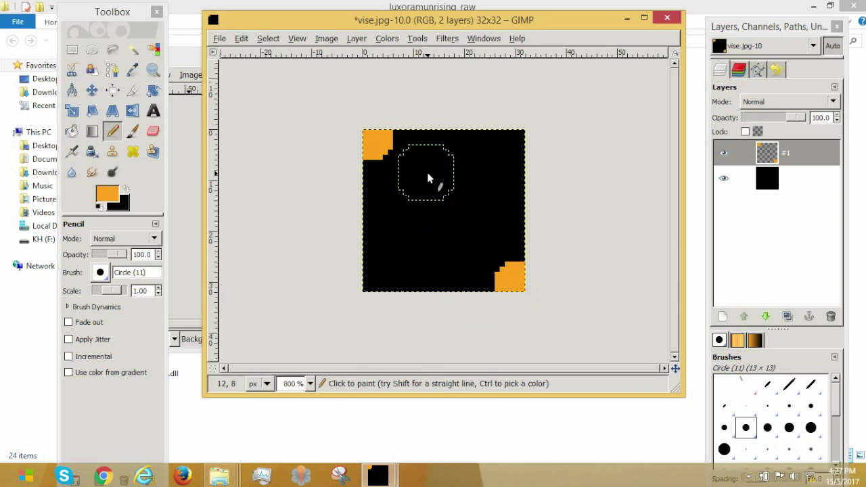
pyautogui.keyDown('shift'); pyautogui.click(377, 140); pyautogui.keyUp('shift')
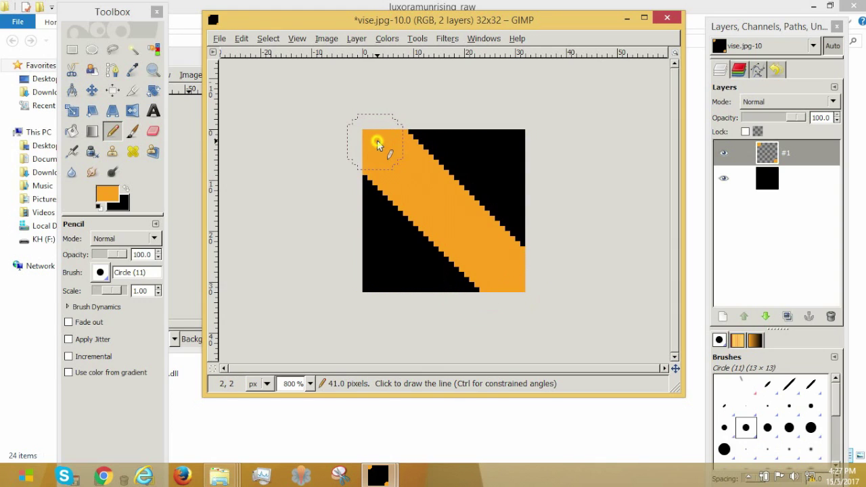
pyautogui.click(368, 283)
pyautogui.press('capslock')
pyautogui.keyDown('shift'); pyautogui.click(519, 132); pyautogui.keyUp('shift')
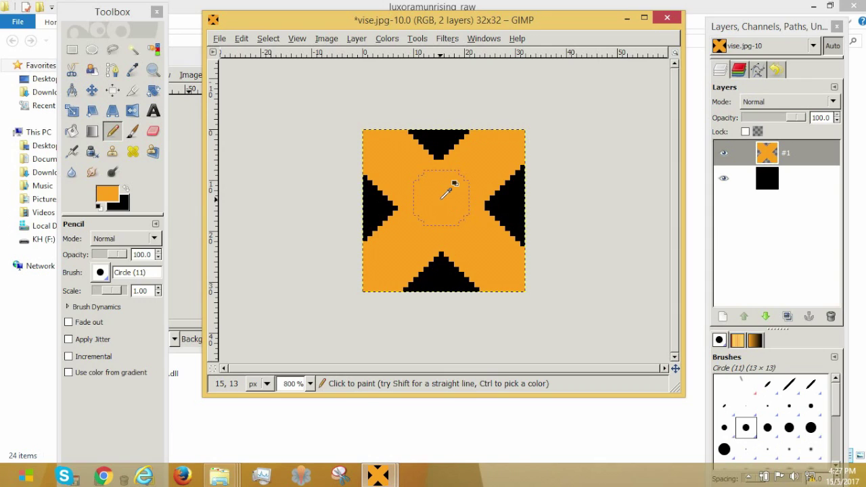
# Step: Export the flattened image to vise.jpg at JPEG quality 91
pyautogui.hotkey('ctrl', 'e')
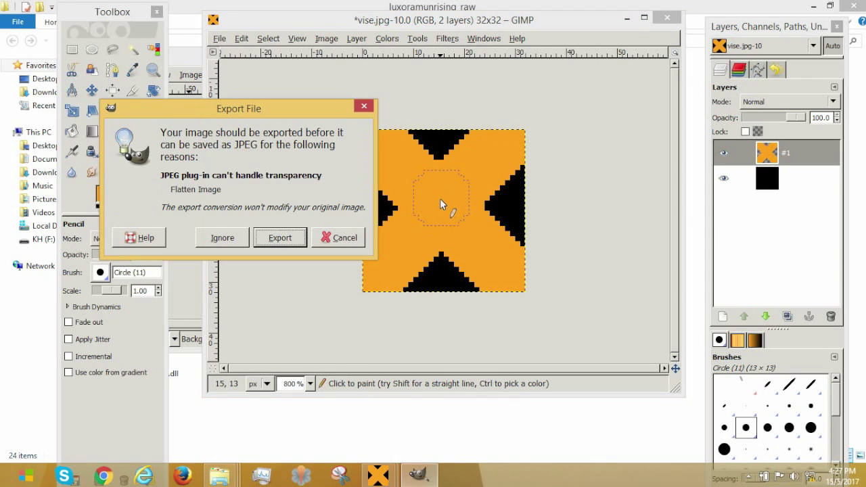
pyautogui.click(295, 242)
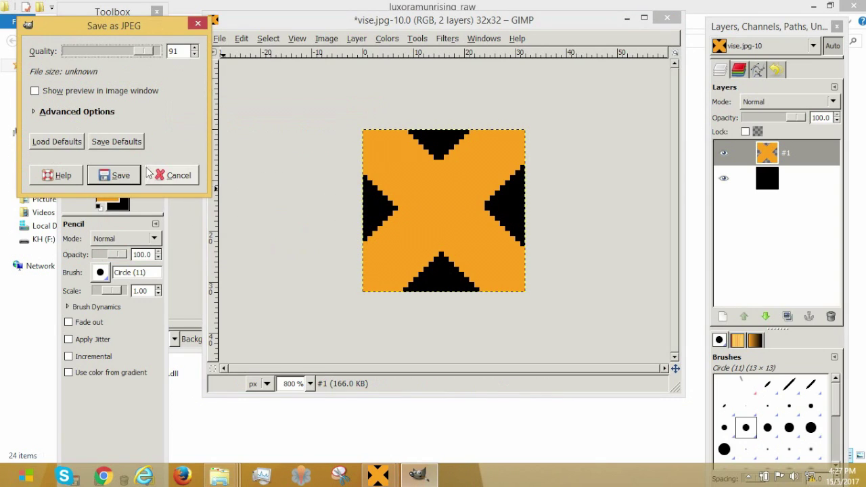
pyautogui.click(120, 172)
pyautogui.click(433, 5)
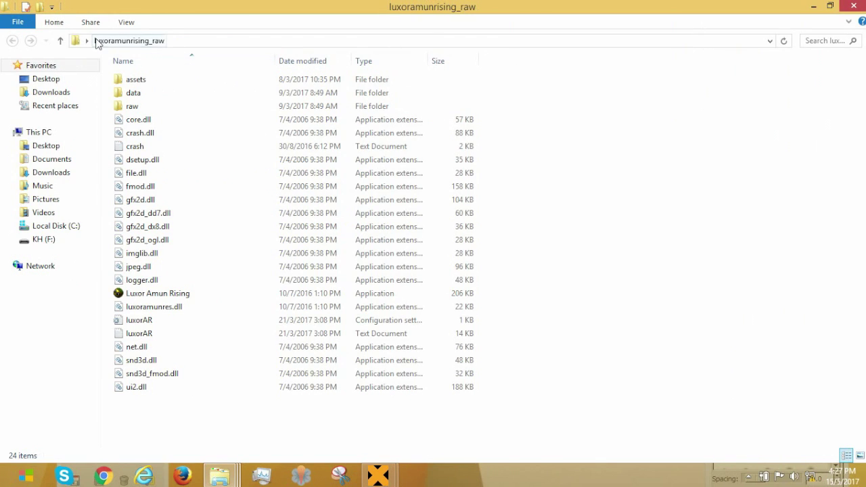
# Step: Launch Luxor Amun Rising, reposition its window, reach the main menu, then quit
pyautogui.doubleClick(193, 300)
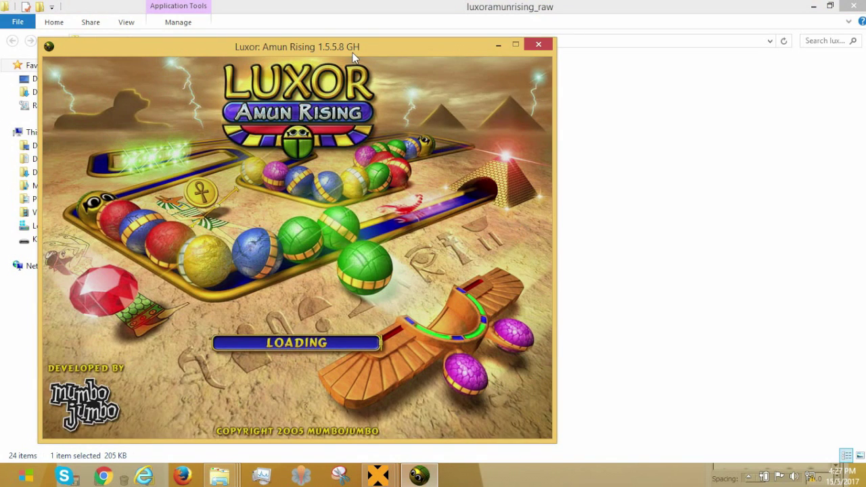
pyautogui.moveTo(352, 54); pyautogui.dragTo(440, 43)
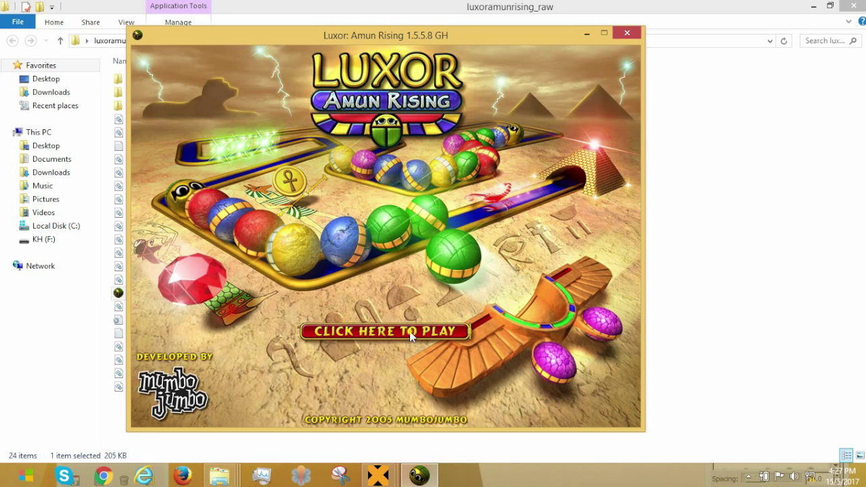
pyautogui.click(410, 332)
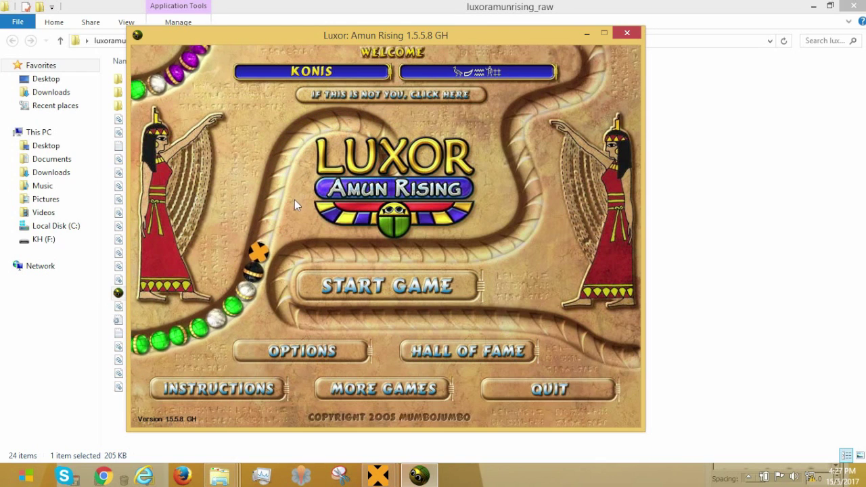
pyautogui.click(514, 390)
# Step: Return to GIMP and switch to the vise_alpha.tga mask image
pyautogui.moveTo(378, 476)
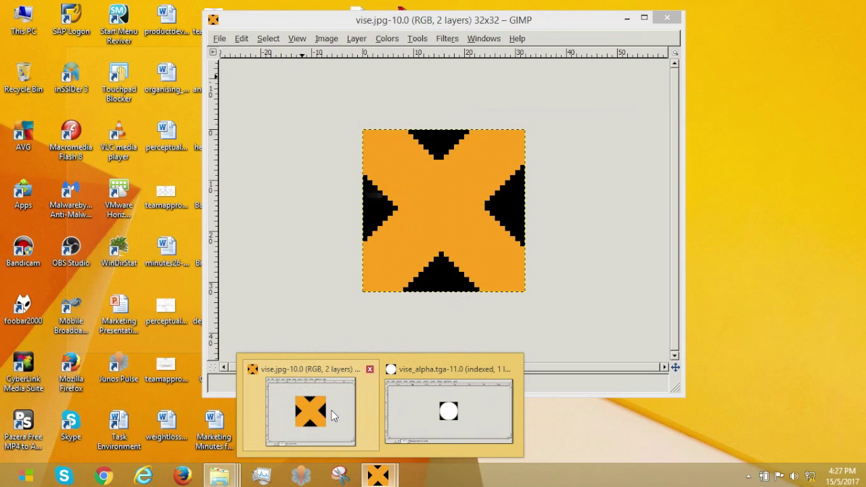
pyautogui.click(333, 415)
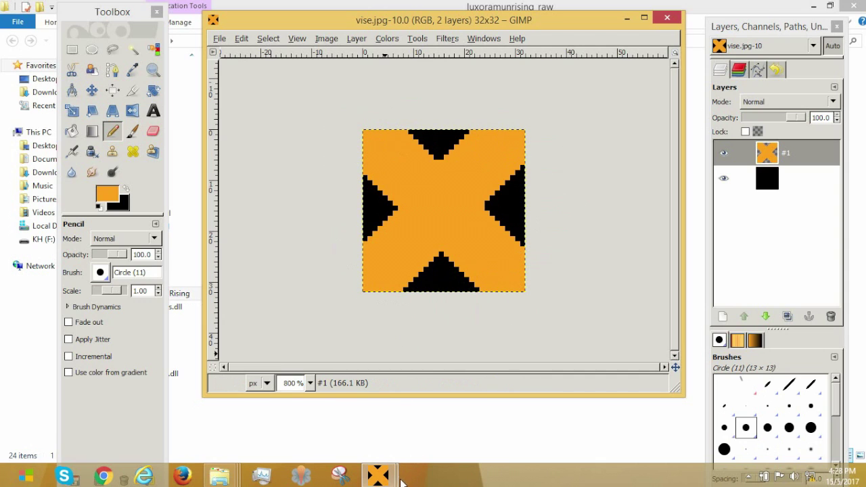
pyautogui.moveTo(377, 475)
pyautogui.click(408, 402)
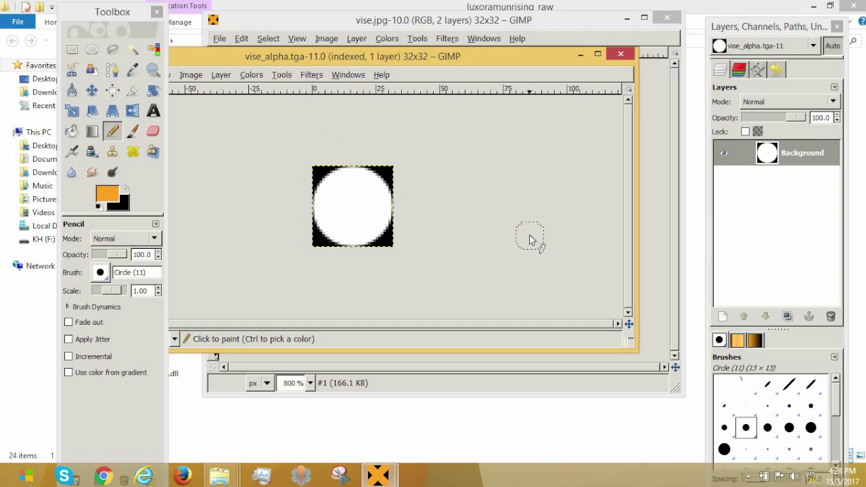
# Step: Fuzzy-select black corners, then select all black areas by colour, and clear the selection
pyautogui.click(133, 50)
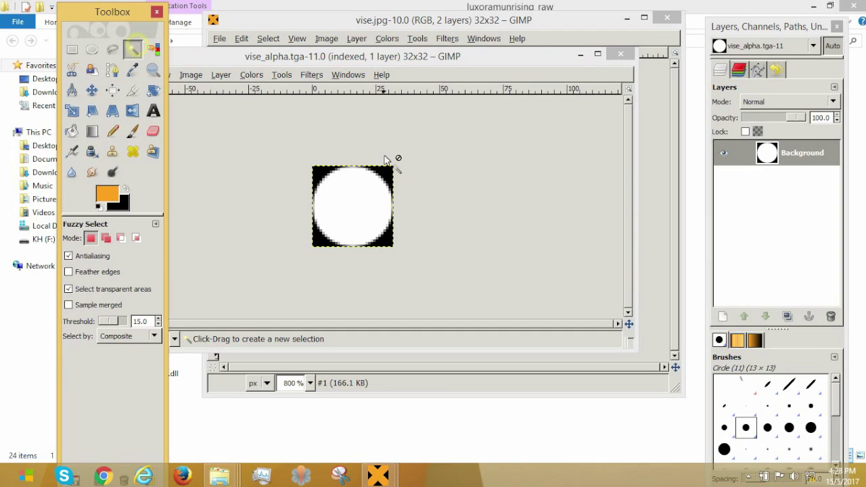
pyautogui.click(388, 174)
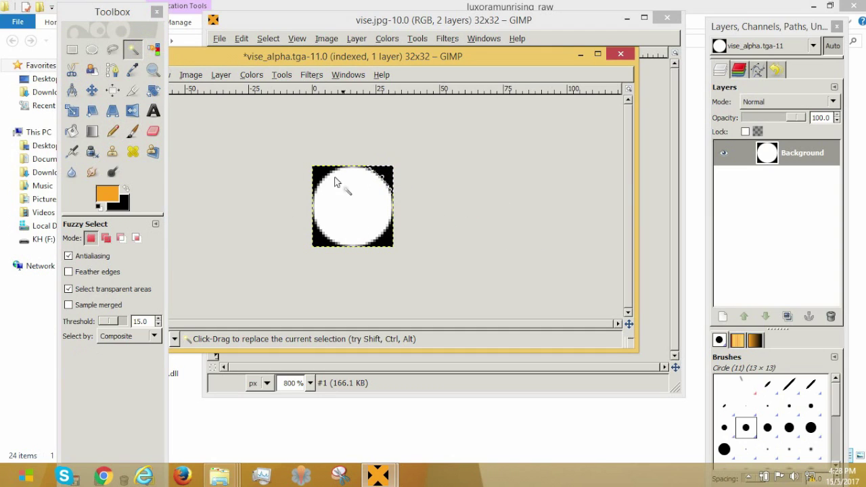
pyautogui.click(388, 240)
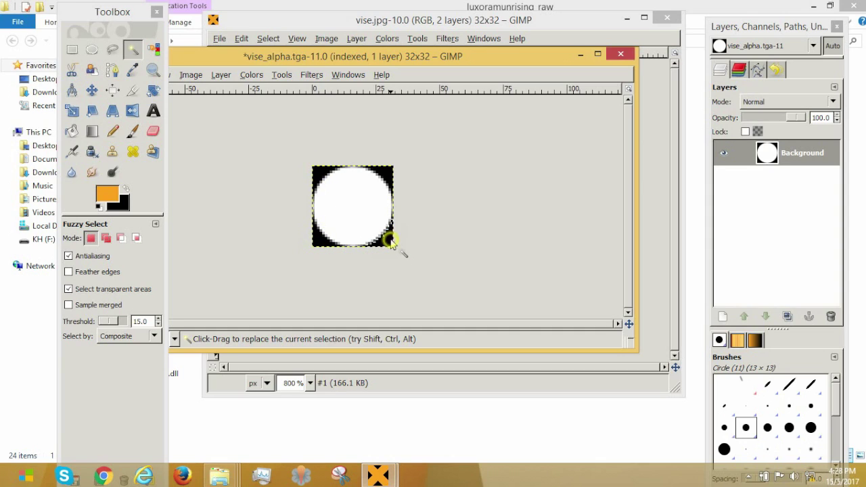
pyautogui.click(153, 49)
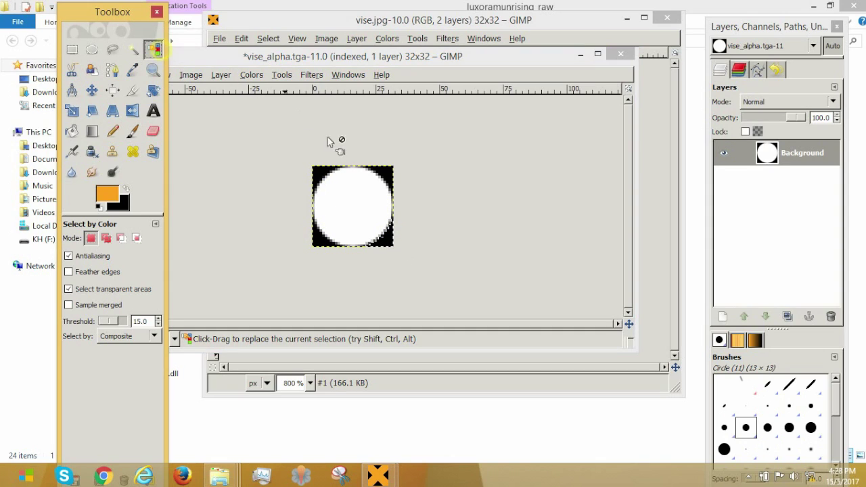
pyautogui.click(383, 172)
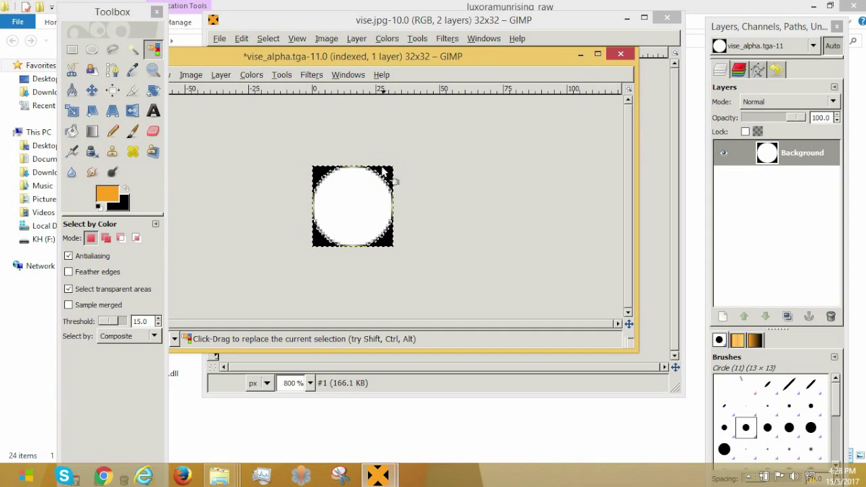
pyautogui.click(72, 49)
pyautogui.click(361, 196)
# Step: Select the white circle by colour, then return to the vise.jpg image
pyautogui.hotkey('shift', 'o')
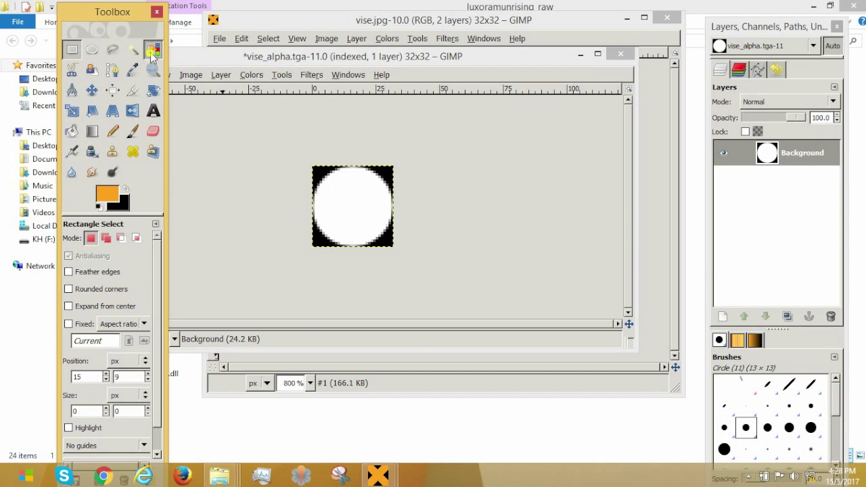
pyautogui.click(336, 194)
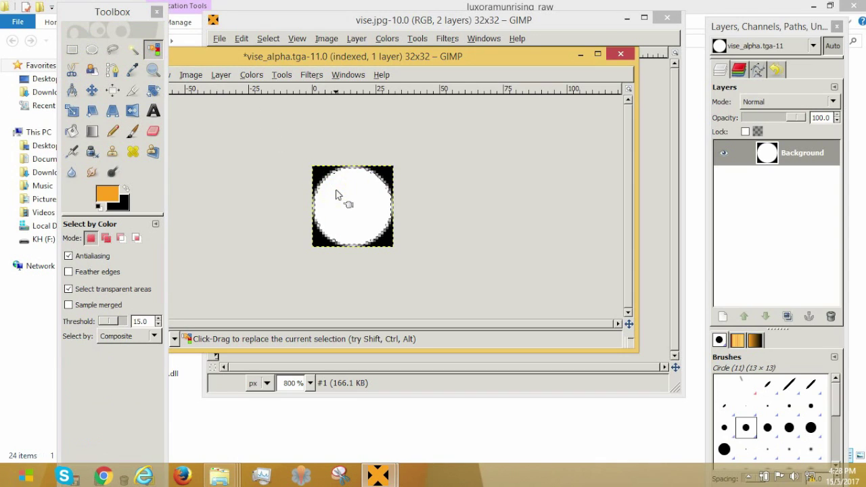
pyautogui.click(72, 49)
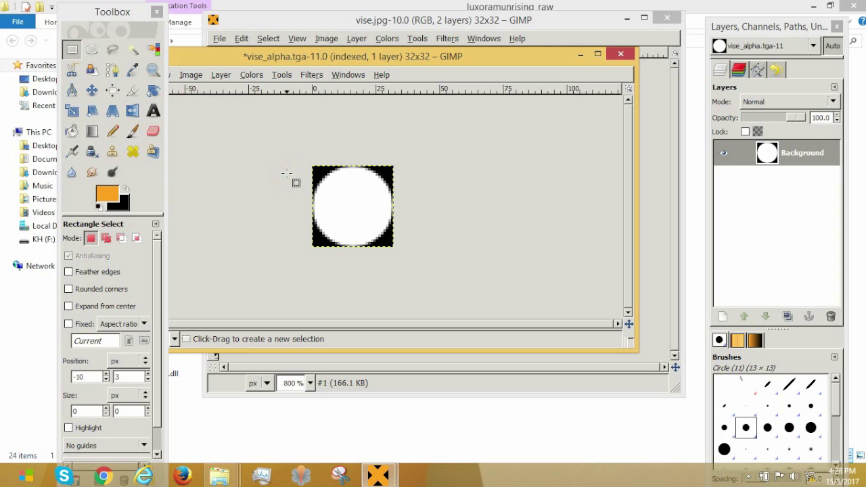
pyautogui.click(446, 384)
# Step: Select the orange X region and add a new transparent layer above it
pyautogui.moveTo(395, 21); pyautogui.dragTo(383, 33)
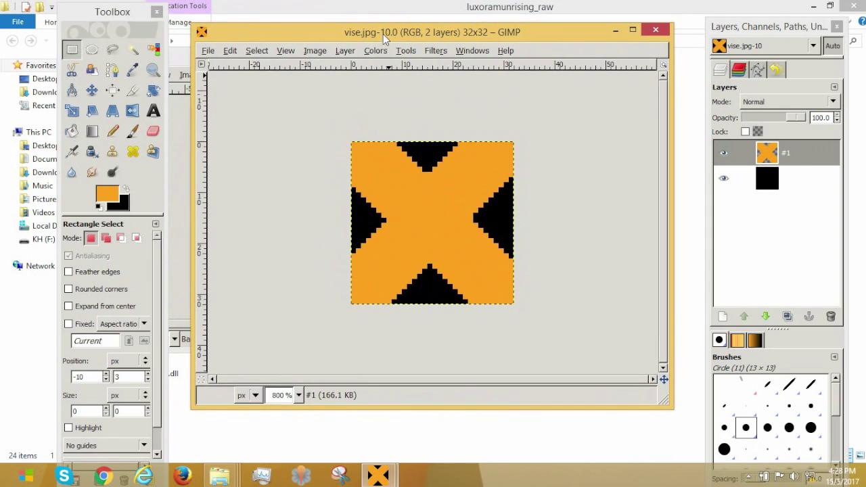
pyautogui.click(133, 51)
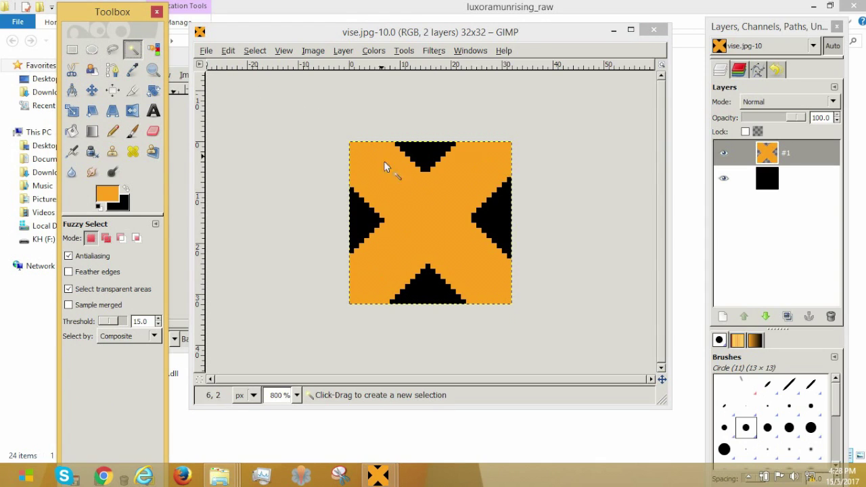
pyautogui.click(419, 210)
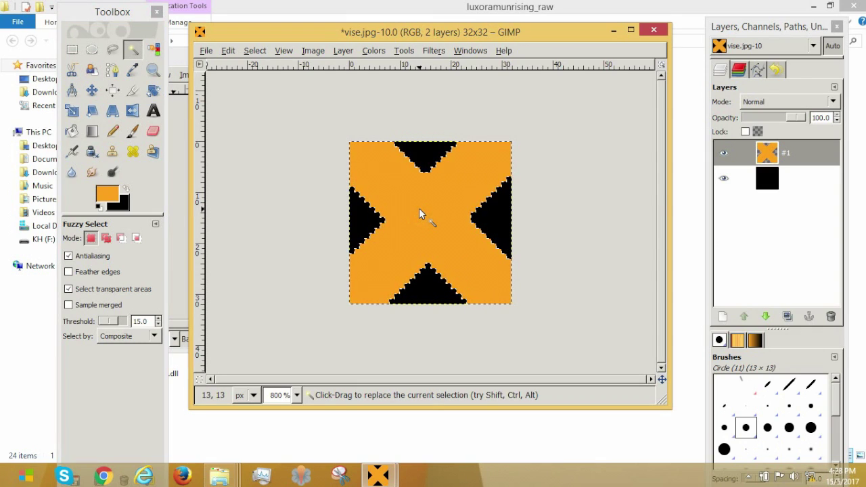
pyautogui.press('ctrl')
pyautogui.press('shift')
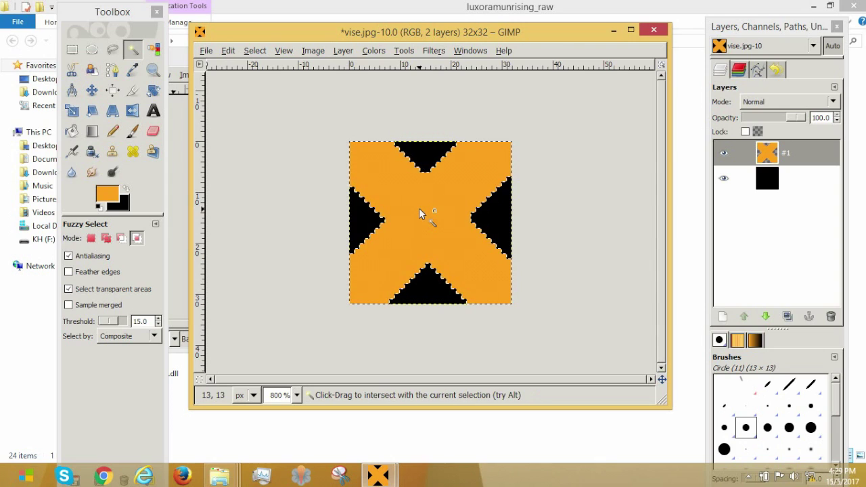
pyautogui.hotkey('ctrl', 'shift', 'n')
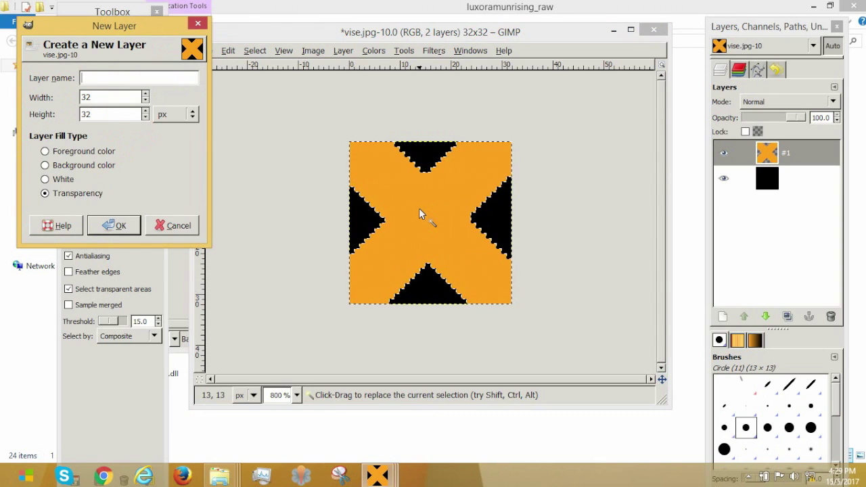
pyautogui.press('Return')
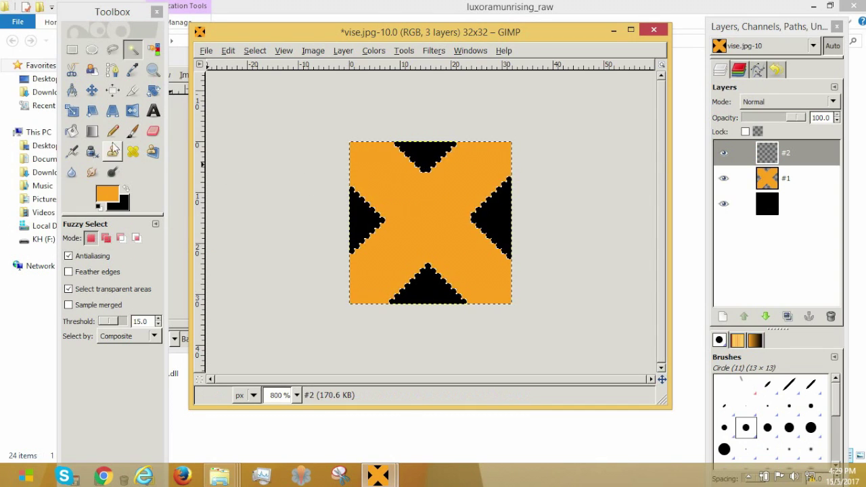
# Step: Bucket-fill the X selection with white, deselect, and toggle the layer's visibility to compare
pyautogui.click(106, 194)
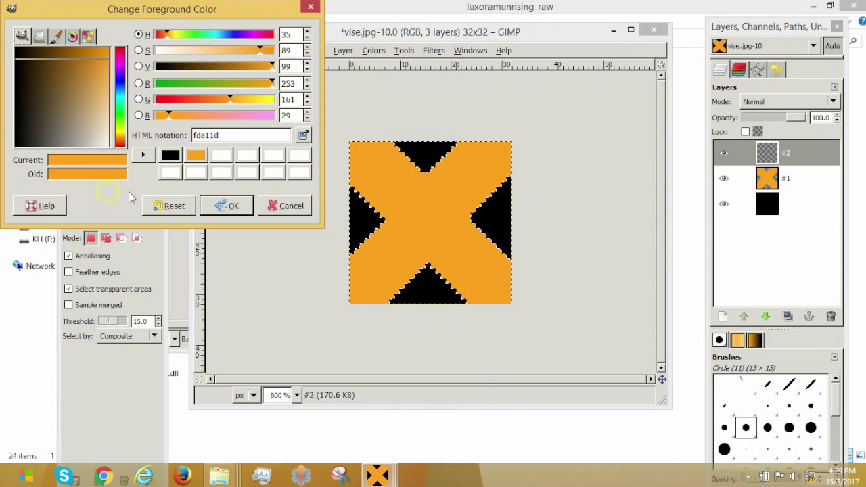
pyautogui.click(221, 155)
pyautogui.click(226, 205)
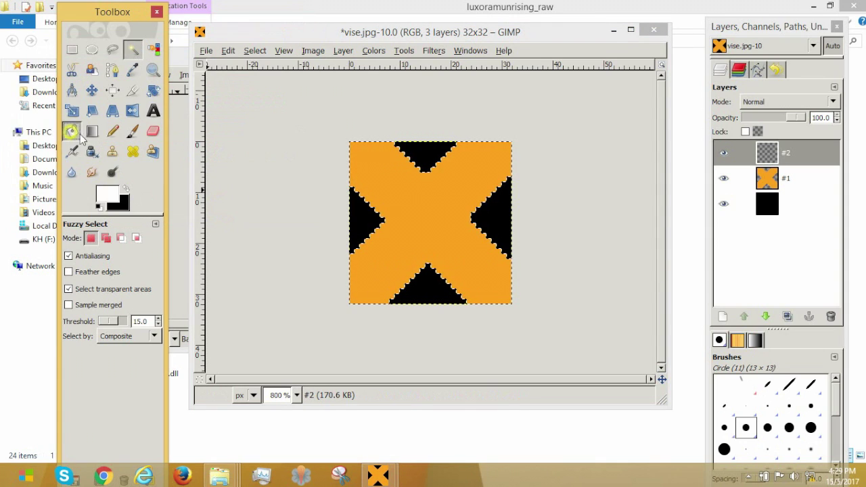
pyautogui.click(72, 131)
pyautogui.click(389, 178)
pyautogui.press('r')
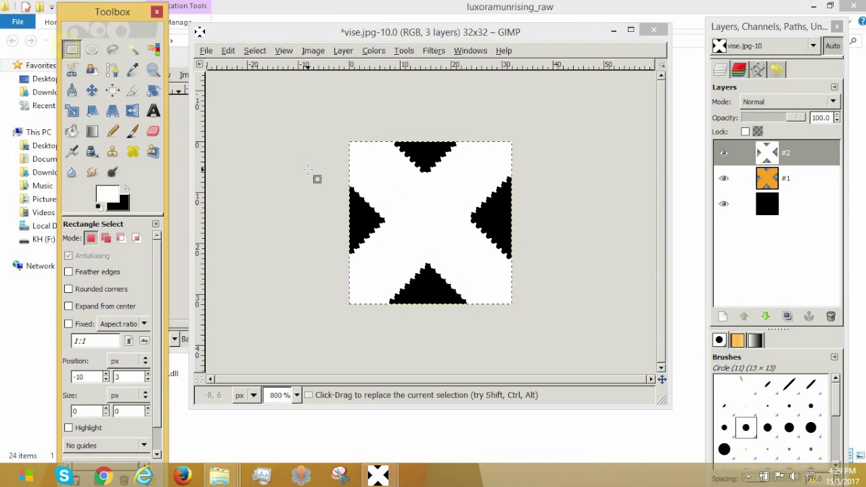
pyautogui.click(310, 173)
pyautogui.click(723, 153)
pyautogui.click(723, 153)
pyautogui.click(723, 178)
pyautogui.click(723, 204)
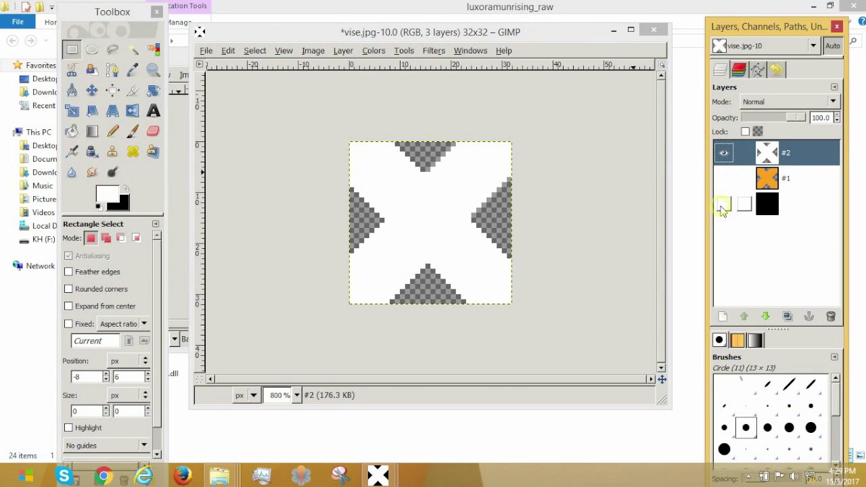
pyautogui.click(722, 153)
pyautogui.click(723, 152)
pyautogui.click(723, 153)
pyautogui.click(723, 153)
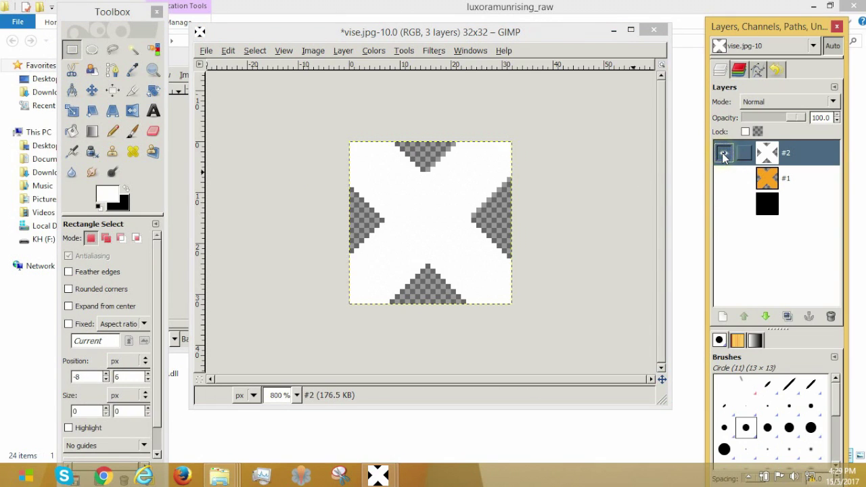
pyautogui.click(723, 153)
pyautogui.click(723, 153)
pyautogui.click(723, 153)
pyautogui.click(723, 178)
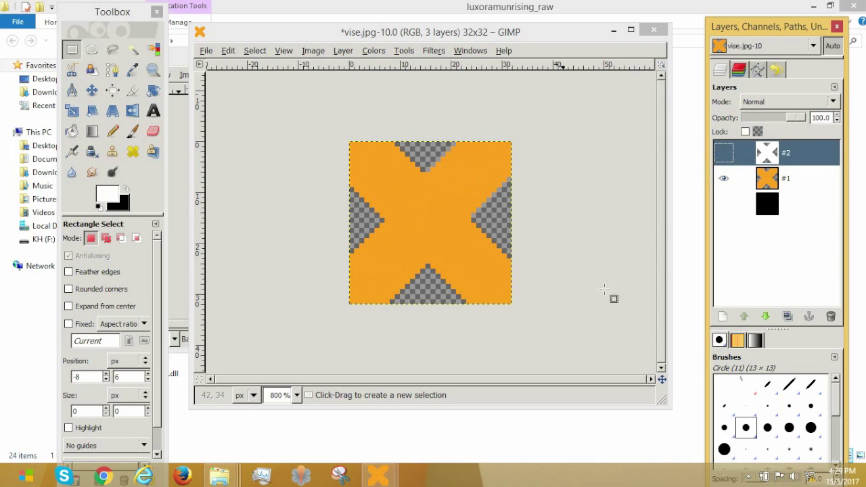
pyautogui.click(723, 203)
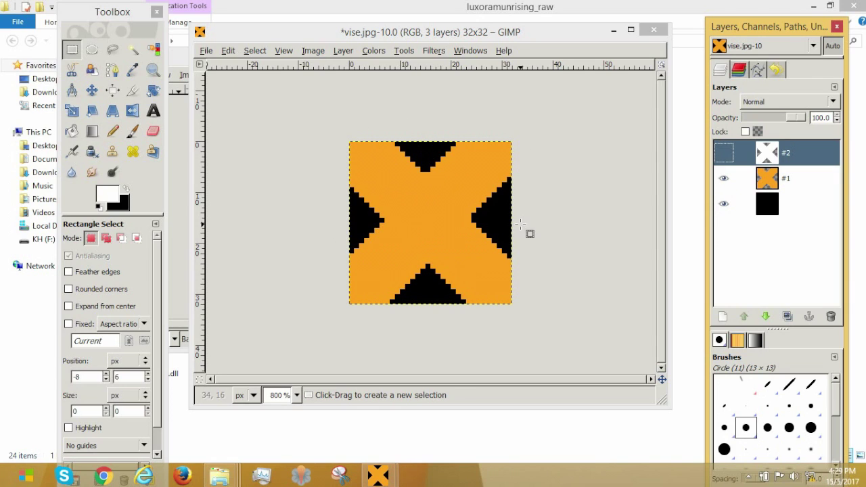
pyautogui.click(723, 204)
pyautogui.click(723, 204)
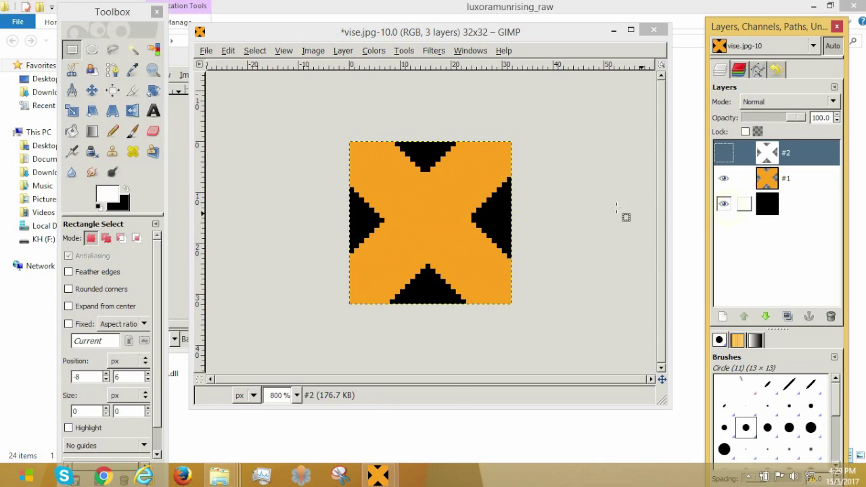
pyautogui.click(723, 178)
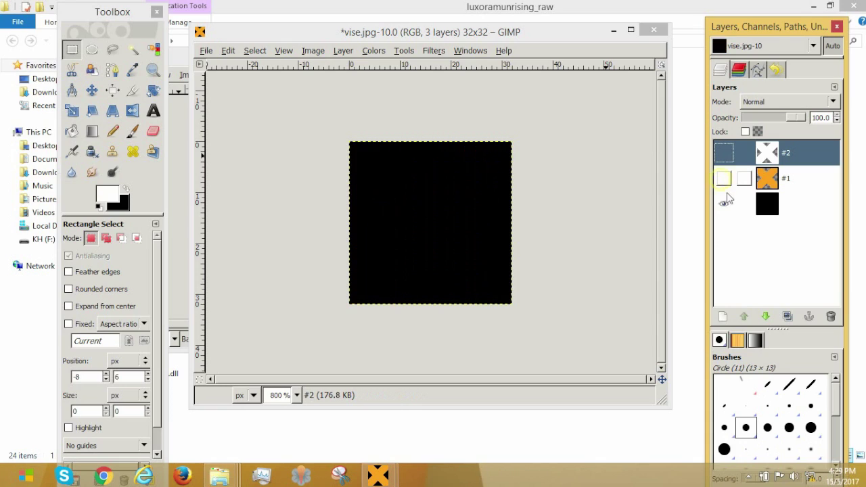
pyautogui.click(724, 202)
pyautogui.click(722, 153)
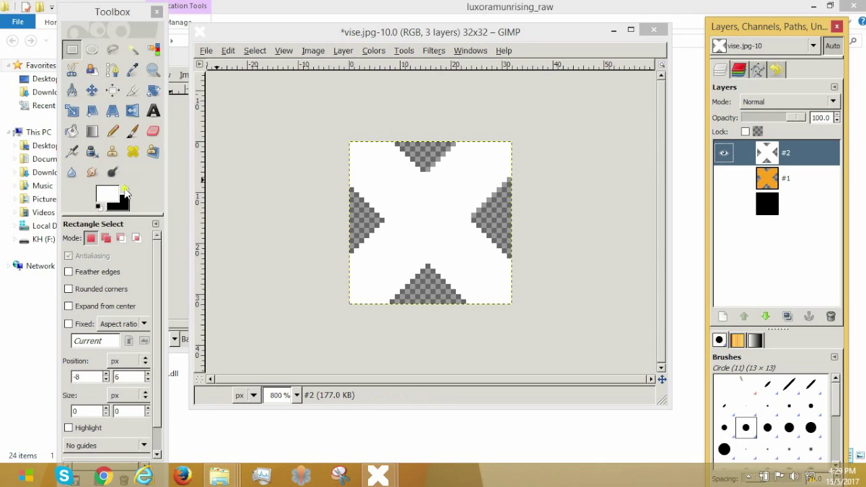
# Step: Bucket-fill the four transparent triangles around the white X on layer #2 with black
pyautogui.click(124, 192)
pyautogui.click(72, 131)
pyautogui.click(427, 150)
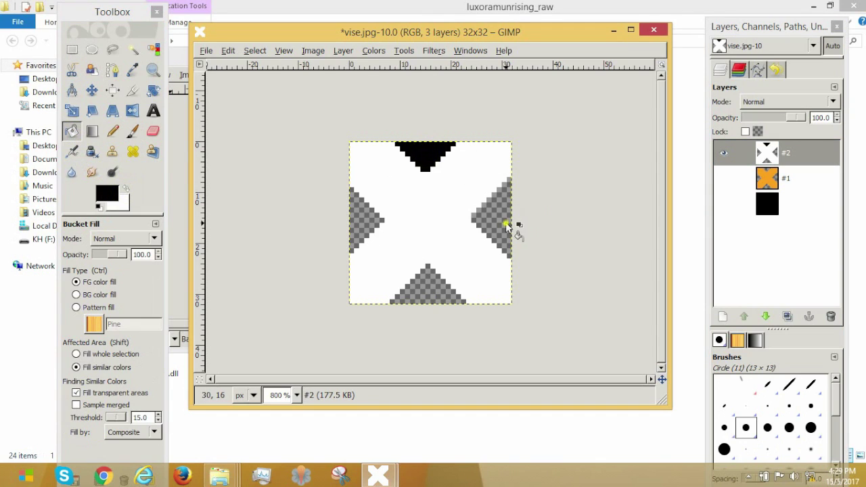
pyautogui.click(506, 226)
pyautogui.click(443, 291)
pyautogui.click(367, 225)
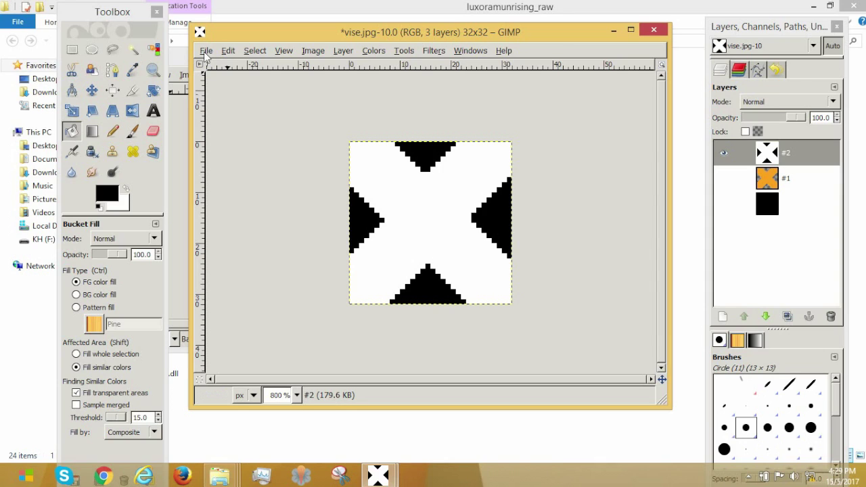
# Step: Check the mask, then make the orange X layer active and visible with mask layer #2 hidden
pyautogui.click(728, 158)
pyautogui.click(728, 158)
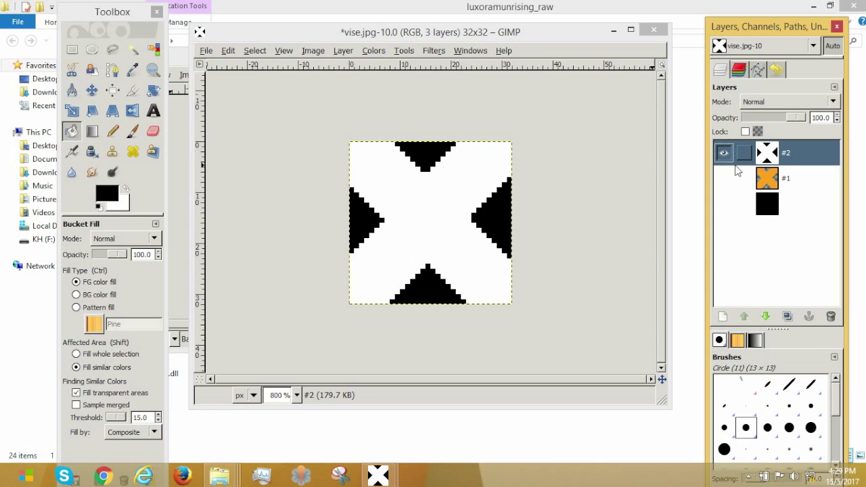
pyautogui.click(735, 174)
pyautogui.click(724, 177)
pyautogui.click(724, 152)
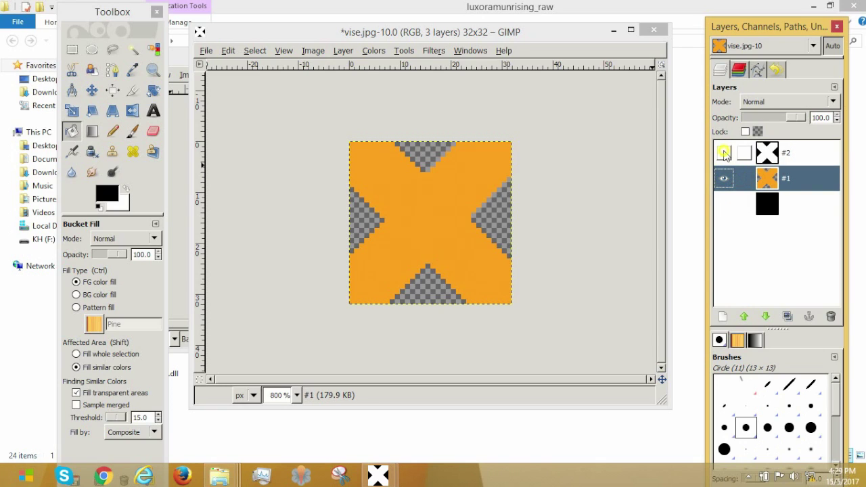
# Step: Show the black background layer and export the image as vise.jpg
pyautogui.click(723, 203)
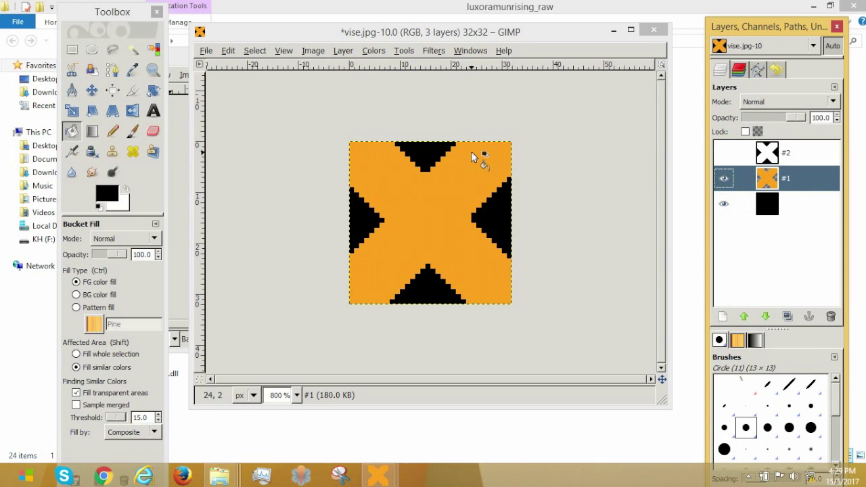
pyautogui.click(207, 52)
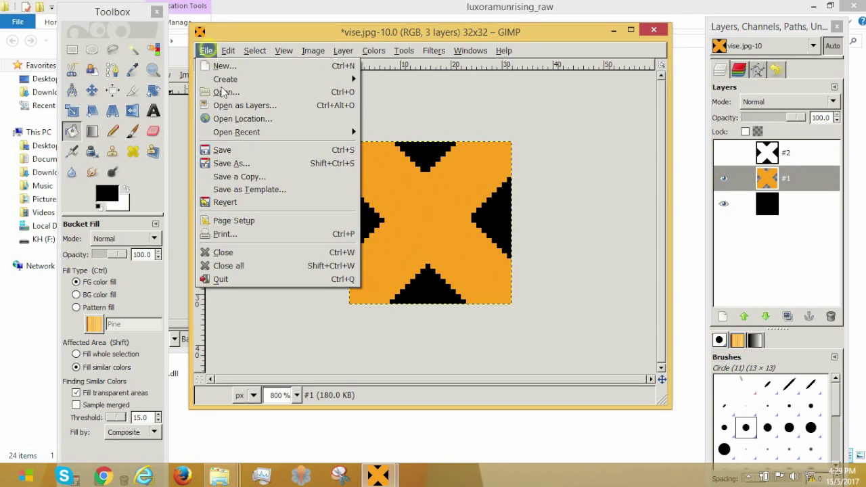
pyautogui.click(220, 146)
pyautogui.click(196, 171)
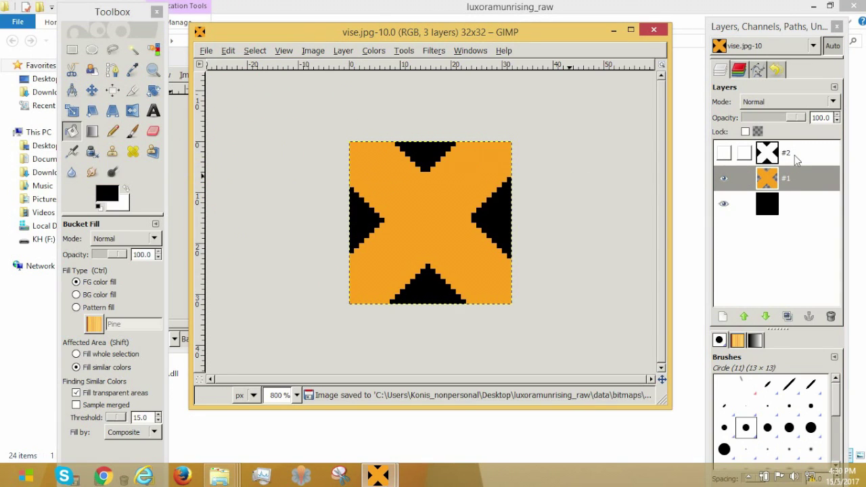
# Step: Make mask layer #2 active and visible, hide the black background, and compare the mask
pyautogui.click(789, 155)
pyautogui.click(723, 155)
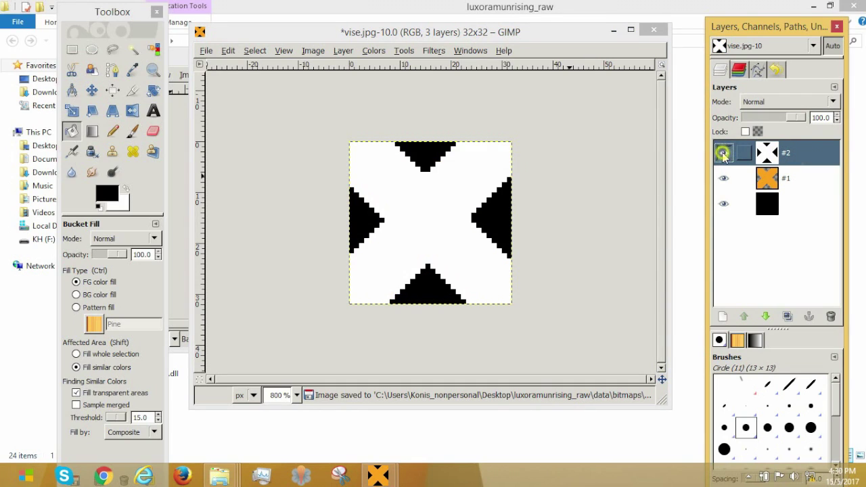
pyautogui.click(724, 178)
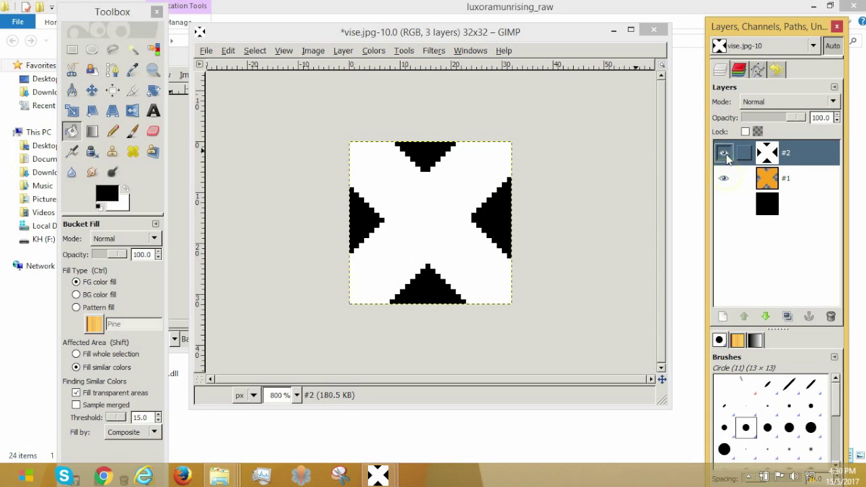
pyautogui.click(724, 155)
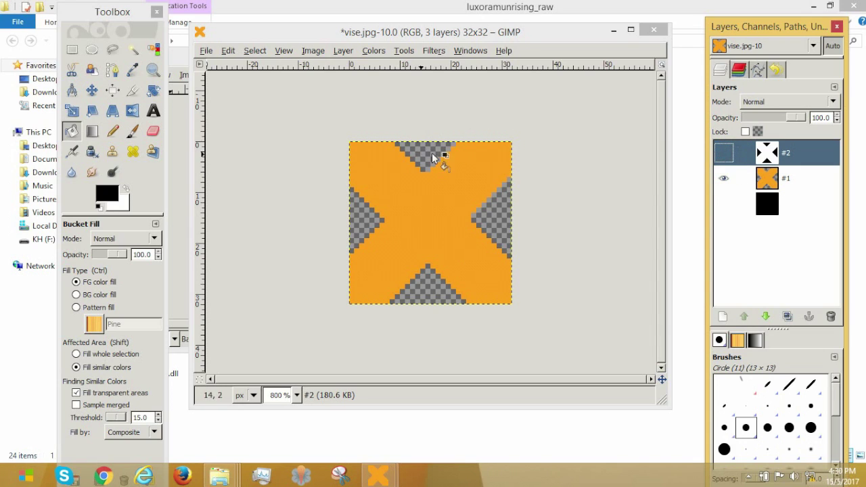
pyautogui.click(723, 154)
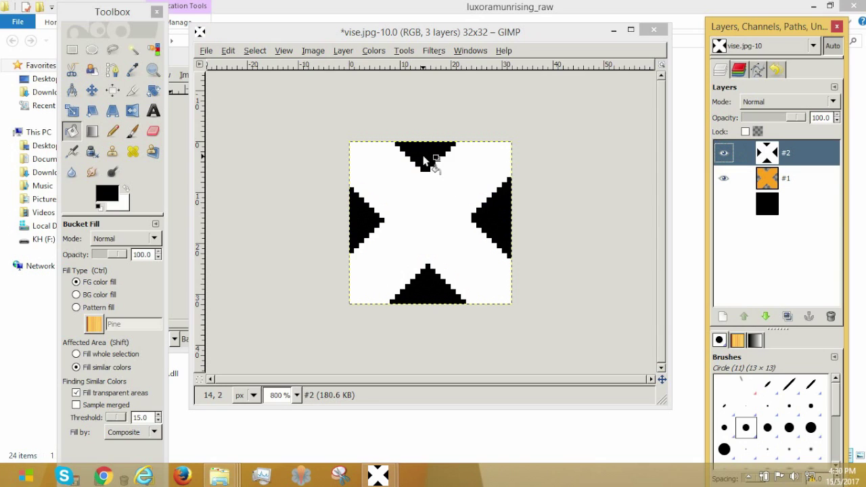
# Step: Copy the black-and-white mask, paste it into vise_alpha.tga and anchor it
pyautogui.hotkey('ctrl', 'c')
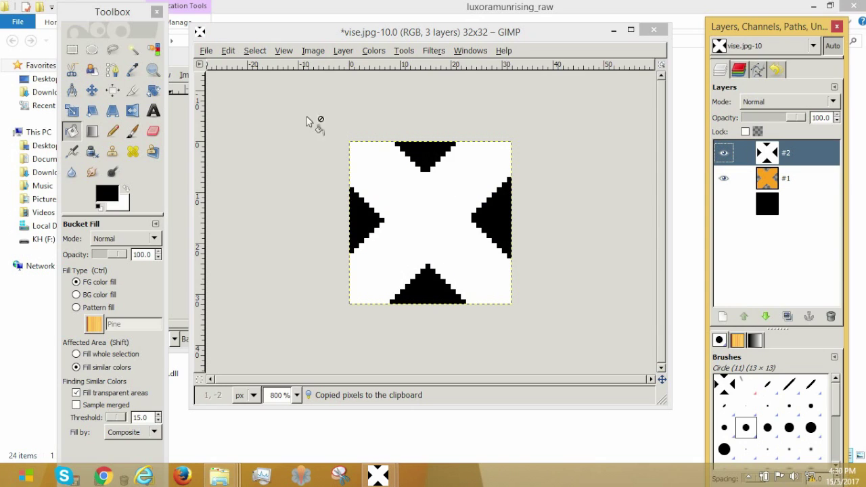
pyautogui.click(183, 66)
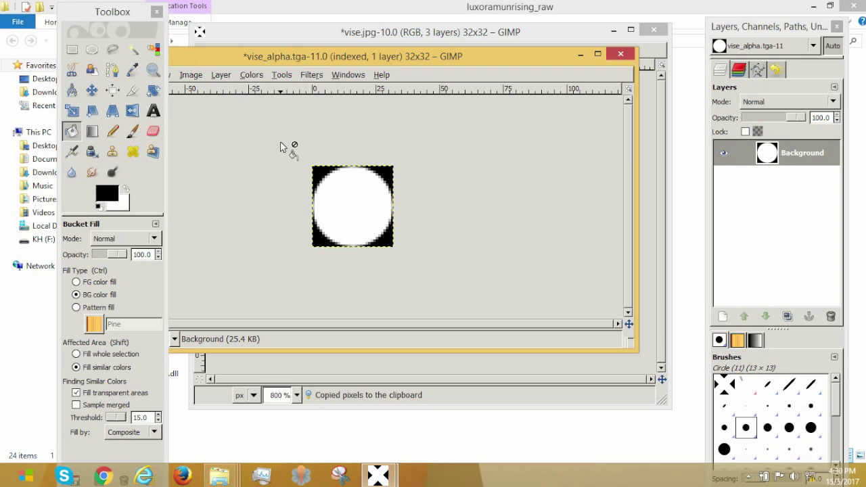
pyautogui.hotkey('ctrl', 'v')
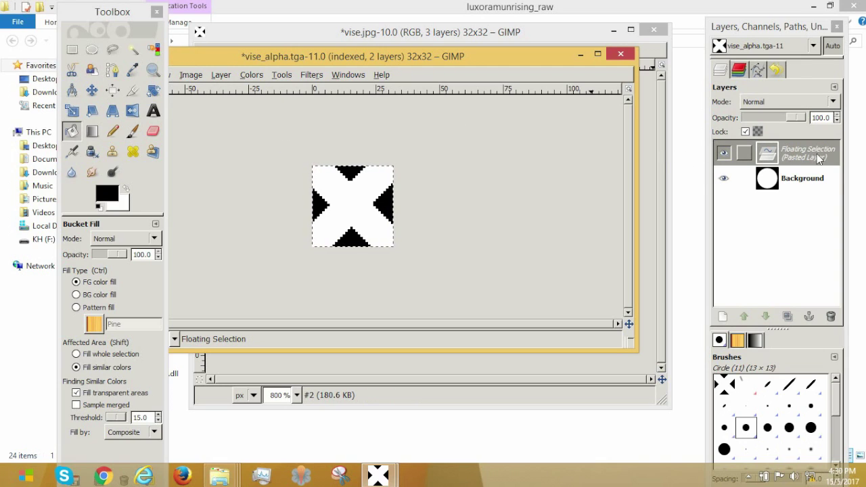
pyautogui.click(71, 50)
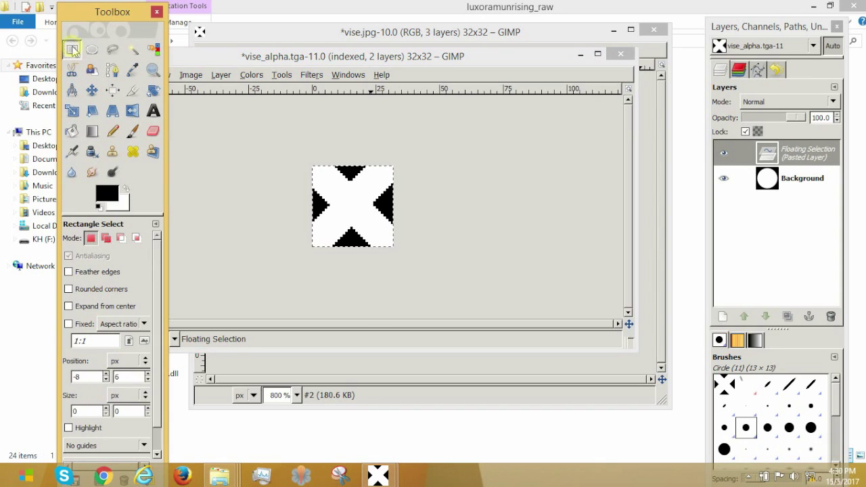
pyautogui.click(250, 190)
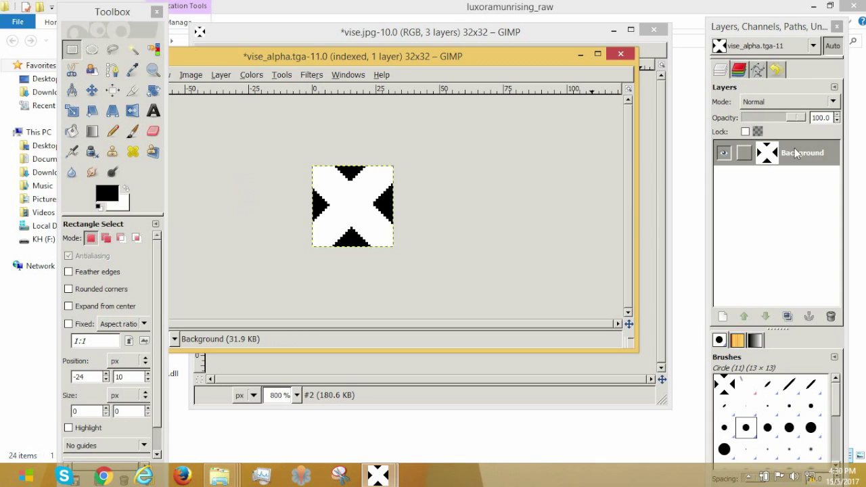
# Step: Move the vise_alpha.tga window aside, save it, and bring vise.jpg back forward
pyautogui.moveTo(404, 61); pyautogui.dragTo(454, 59)
pyautogui.moveTo(399, 61); pyautogui.dragTo(444, 57)
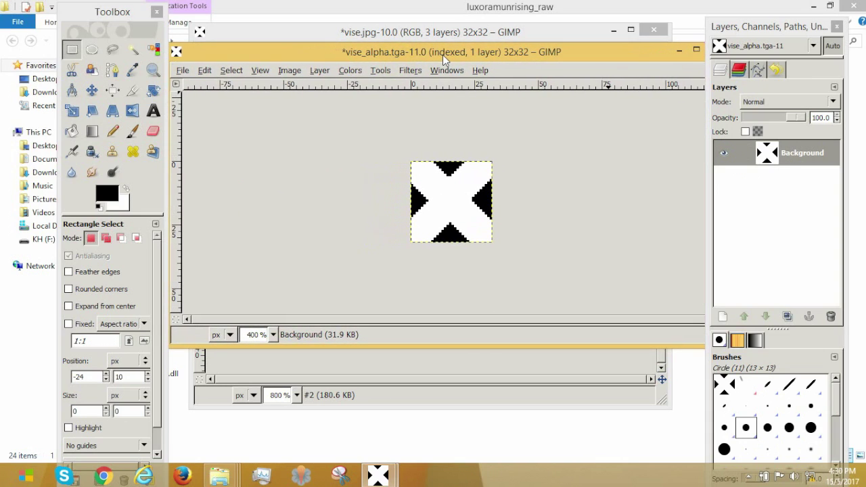
pyautogui.click(182, 72)
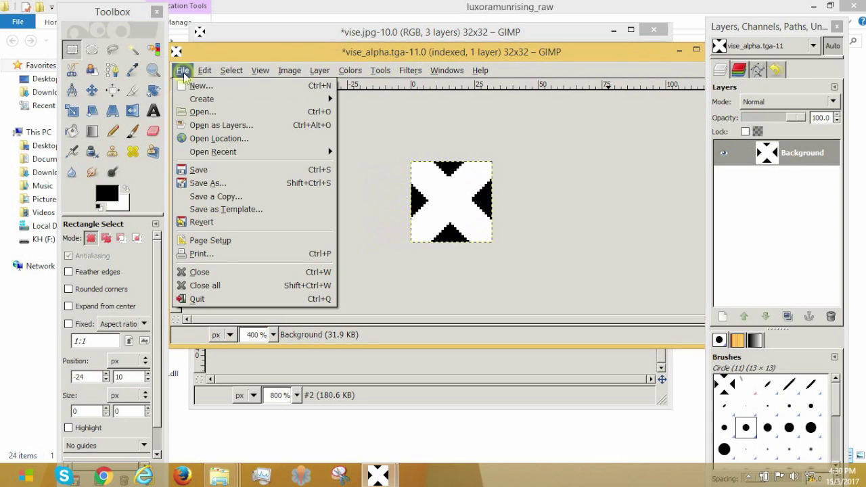
pyautogui.click(224, 174)
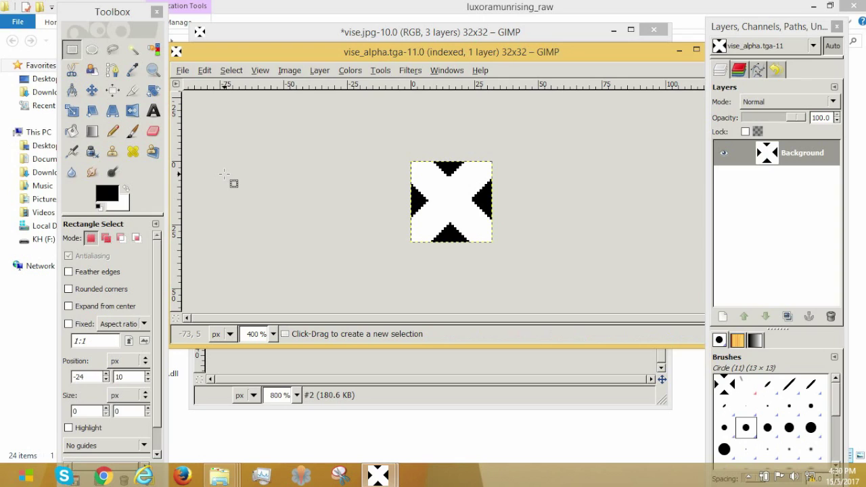
pyautogui.click(344, 33)
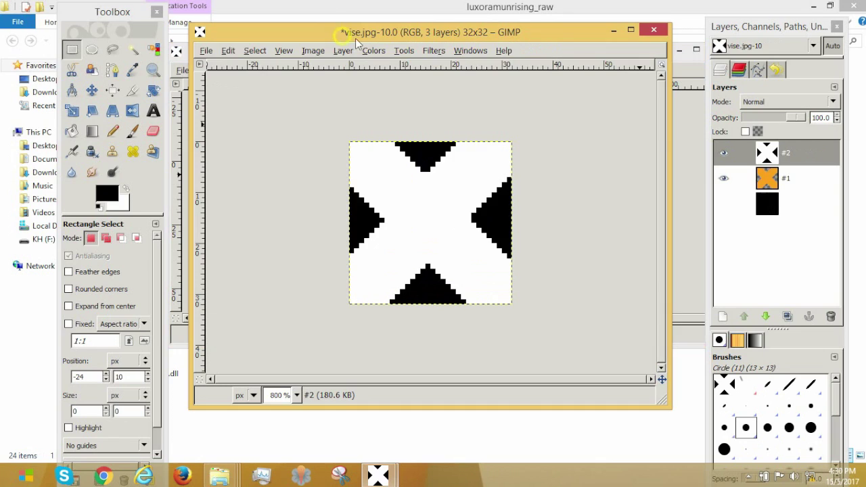
# Step: Hide white mask layer #2 and show the black bottom layer behind the X
pyautogui.click(723, 153)
pyautogui.click(722, 203)
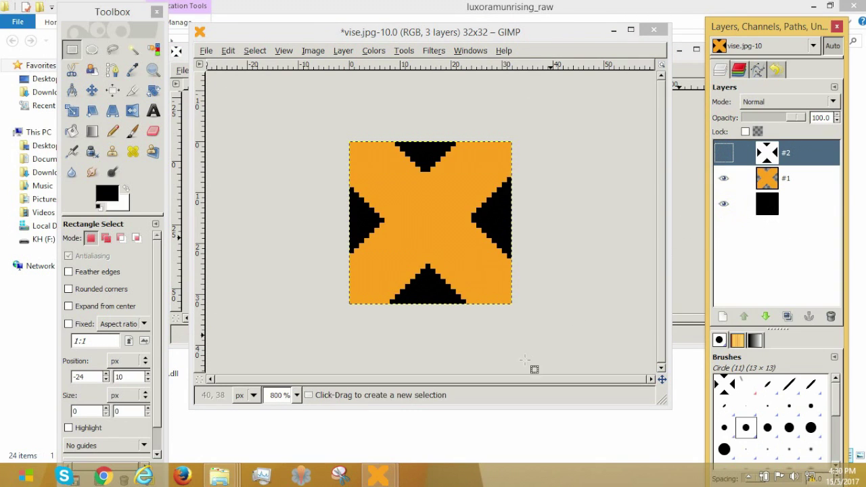
pyautogui.click(685, 298)
# Step: Launch Luxor Amun Rising from its folder and reach the menu showing the new vise
pyautogui.click(272, 8)
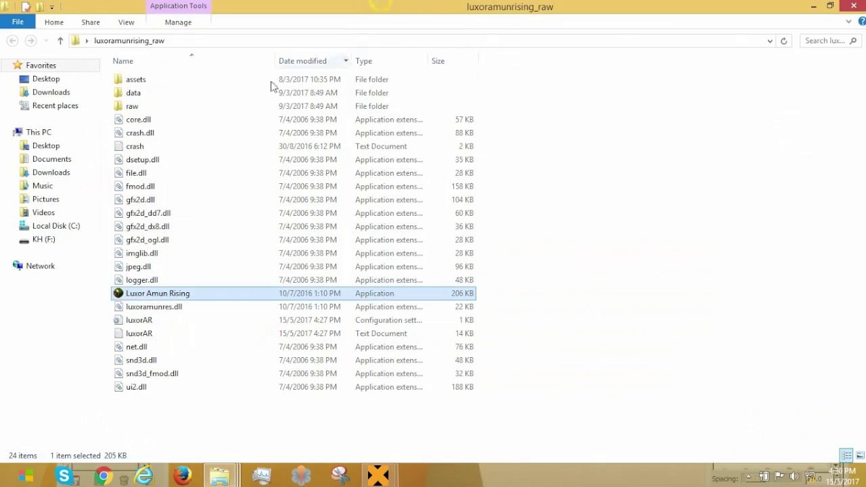
pyautogui.doubleClick(184, 293)
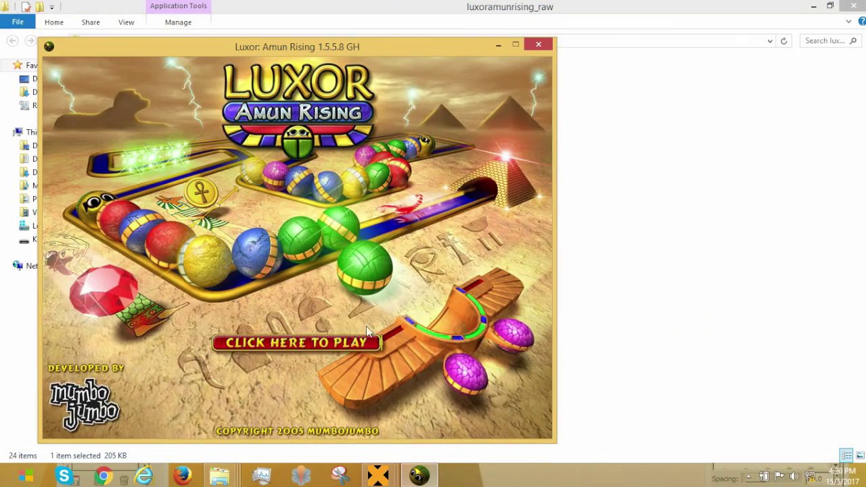
pyautogui.click(367, 335)
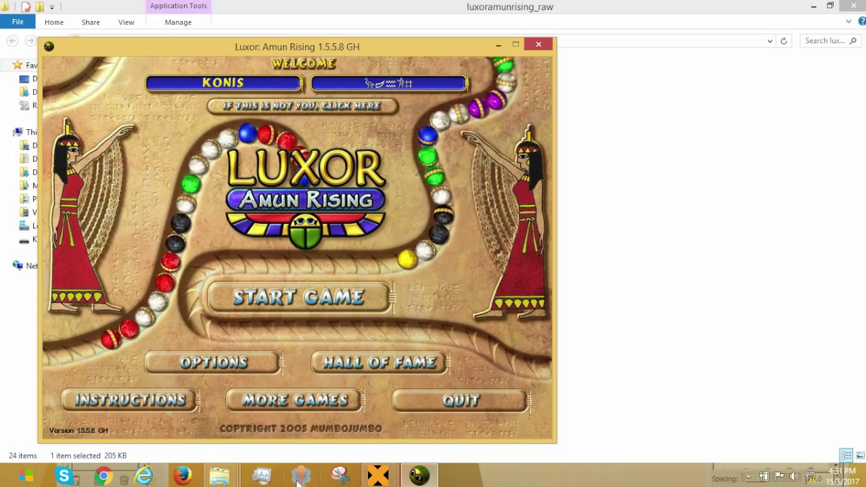
pyautogui.click(361, 479)
# Step: Fuzzy-select the white area of mask layer #2 and compare it against the orange X
pyautogui.click(294, 401)
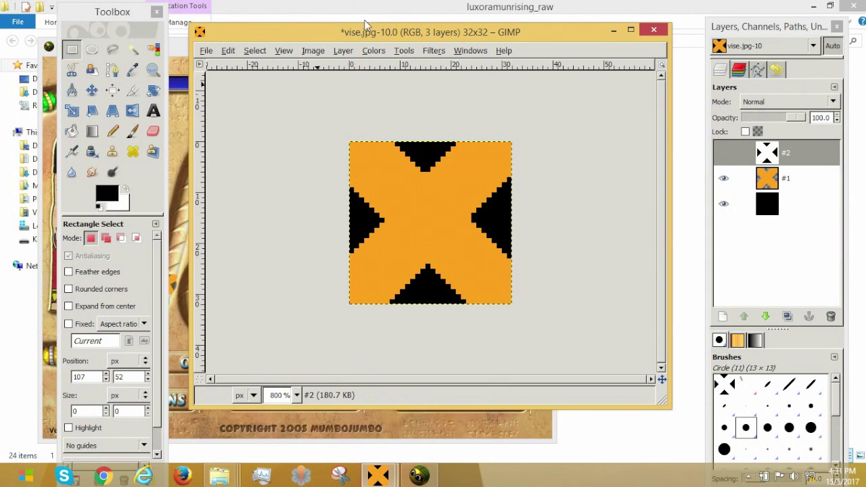
pyautogui.moveTo(336, 135); pyautogui.dragTo(533, 363)
pyautogui.click(547, 307)
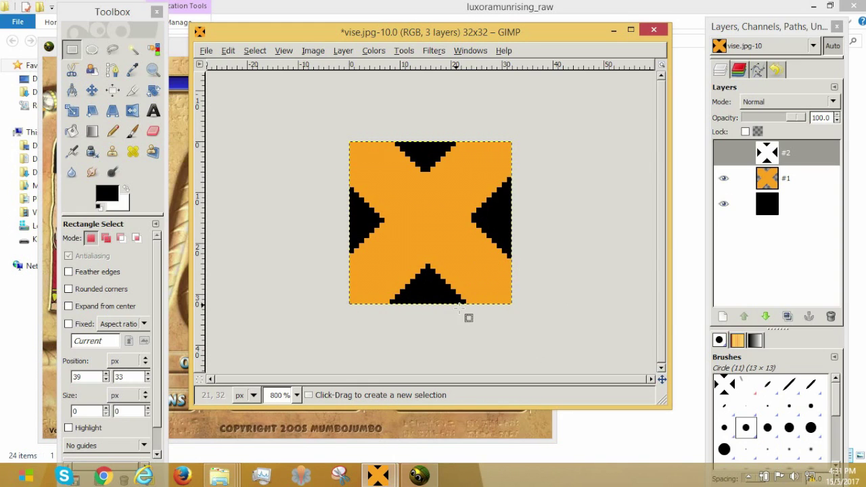
pyautogui.click(723, 153)
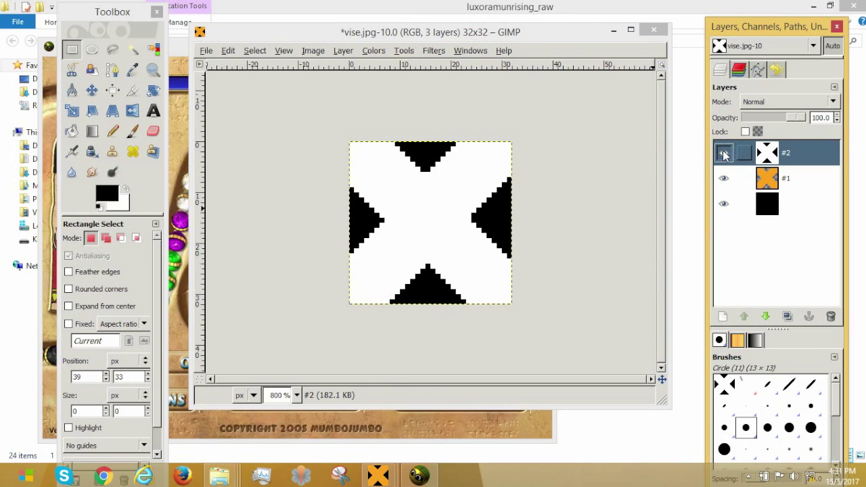
pyautogui.moveTo(500, 151); pyautogui.dragTo(364, 293)
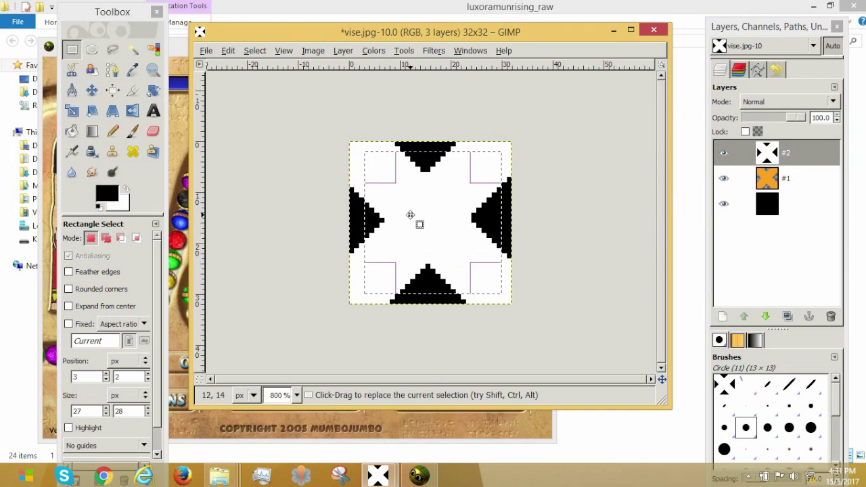
pyautogui.click(132, 49)
pyautogui.click(401, 197)
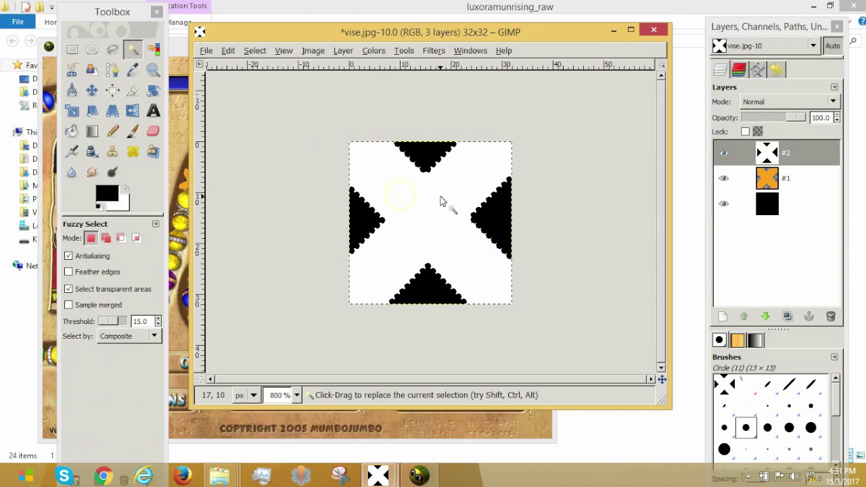
pyautogui.click(723, 154)
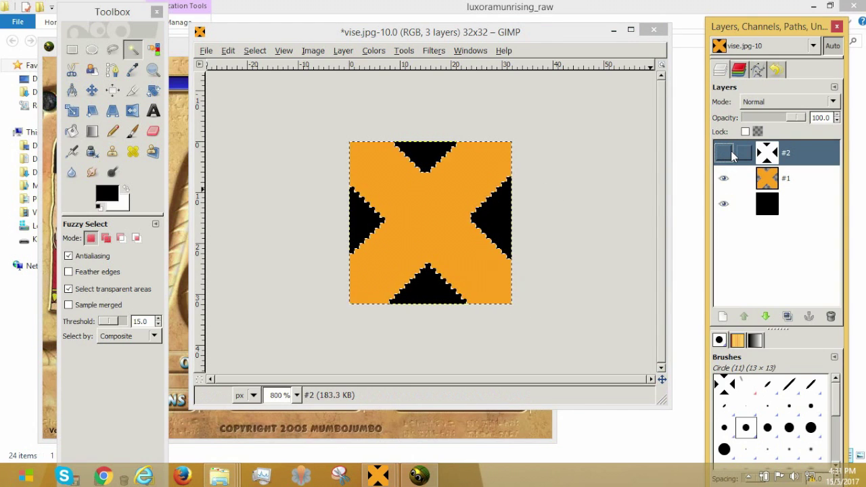
pyautogui.click(724, 153)
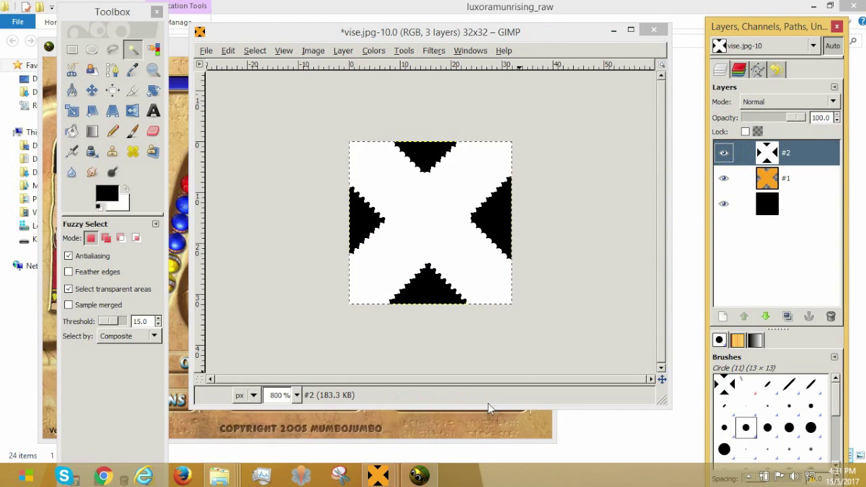
# Step: Quit the Luxor game, recheck mask layer #2, and close the vise.jpg image
pyautogui.click(473, 426)
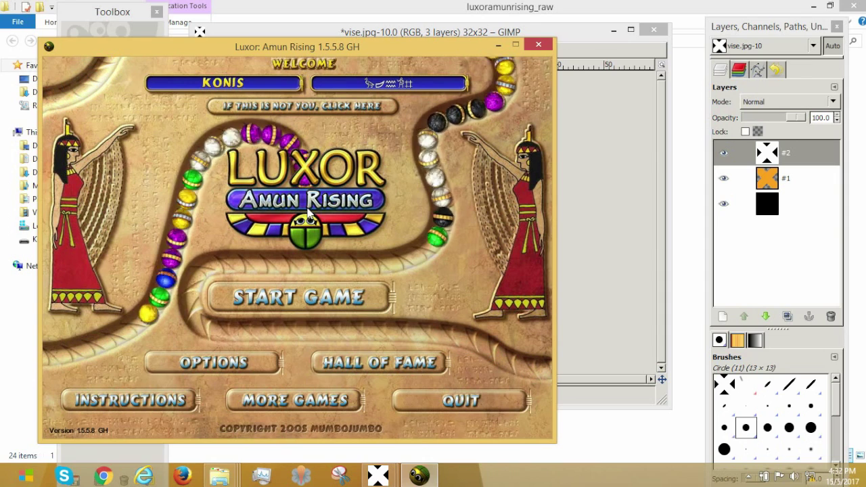
pyautogui.click(537, 45)
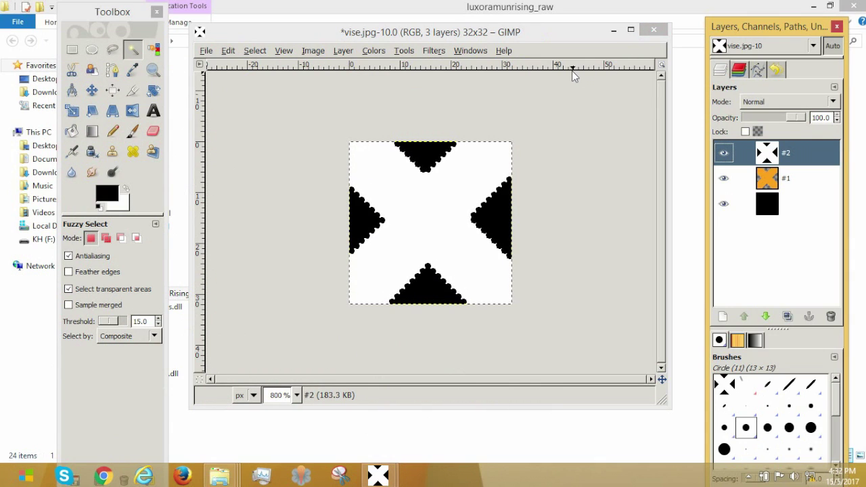
pyautogui.click(71, 49)
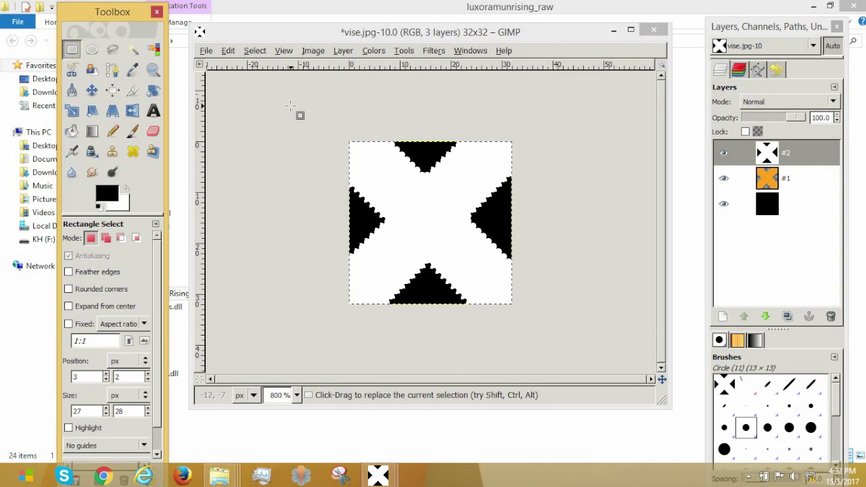
pyautogui.moveTo(294, 104); pyautogui.dragTo(537, 320)
pyautogui.click(570, 293)
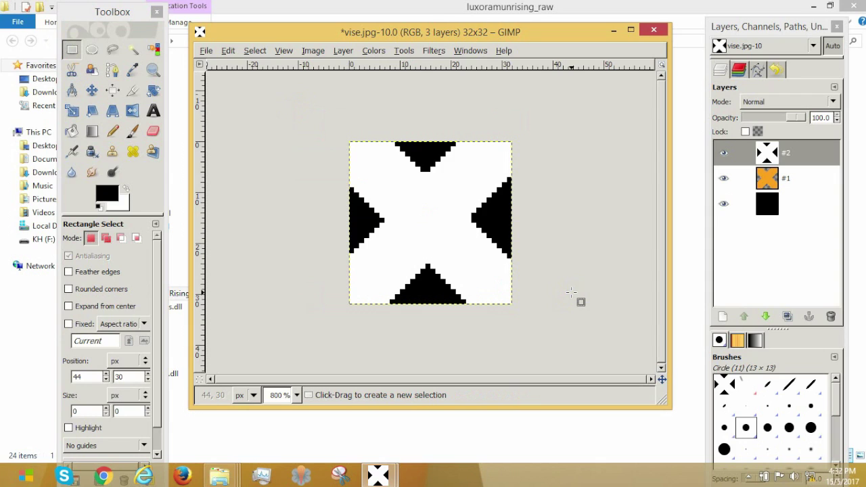
pyautogui.click(723, 153)
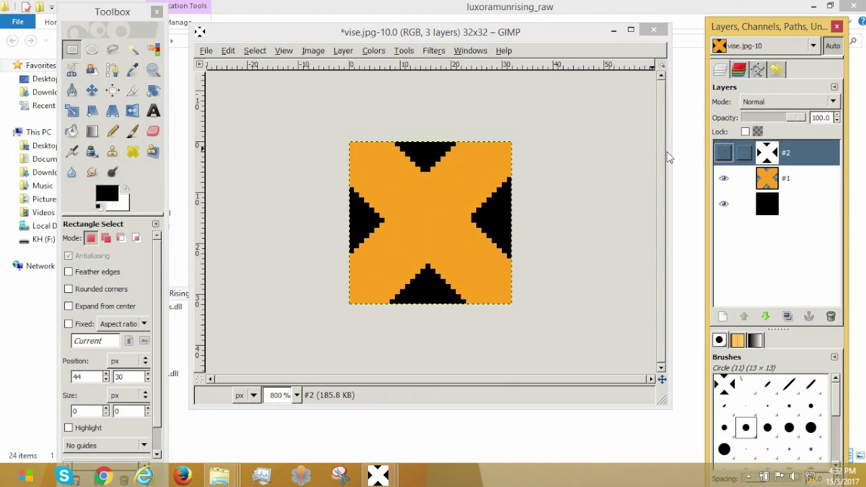
pyautogui.click(723, 154)
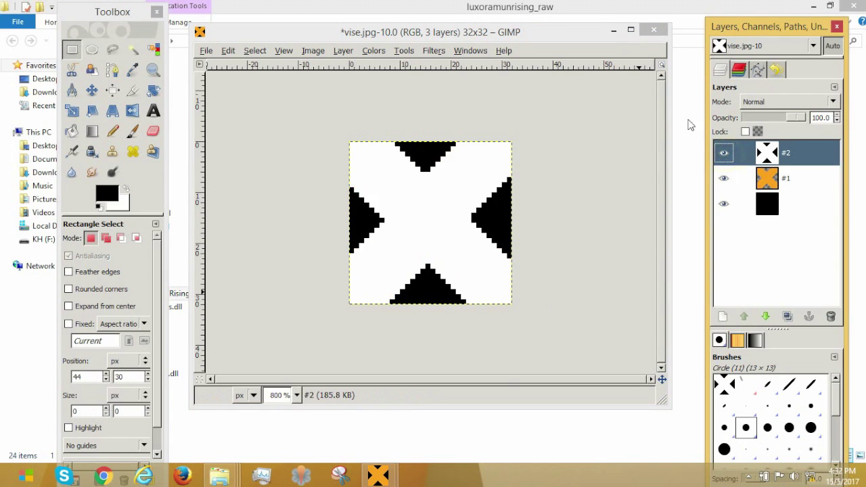
pyautogui.click(654, 29)
# Step: Discard the vise.jpg changes and browse to data\bitmaps\game in File Explorer
pyautogui.click(442, 283)
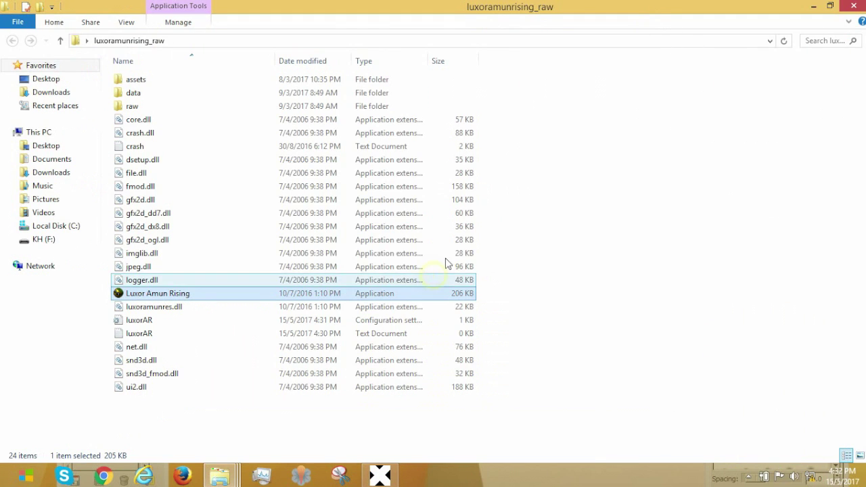
pyautogui.doubleClick(123, 96)
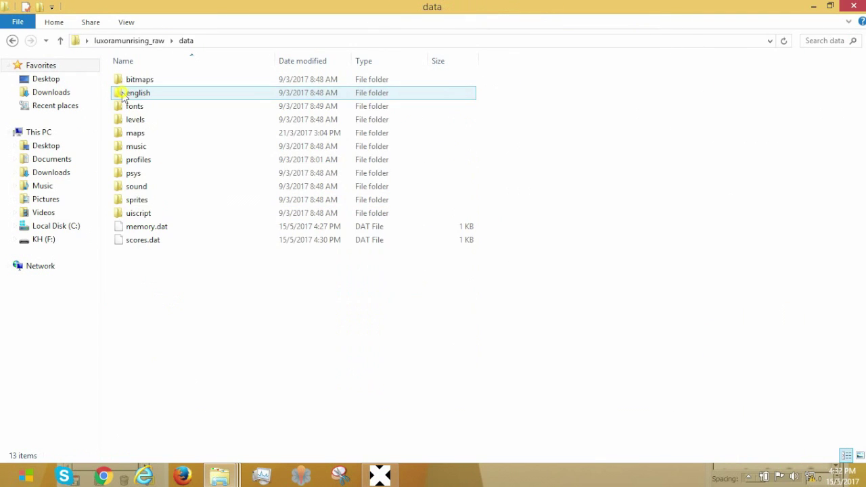
pyautogui.doubleClick(134, 80)
pyautogui.doubleClick(142, 120)
pyautogui.scroll(-1, 237, 227)
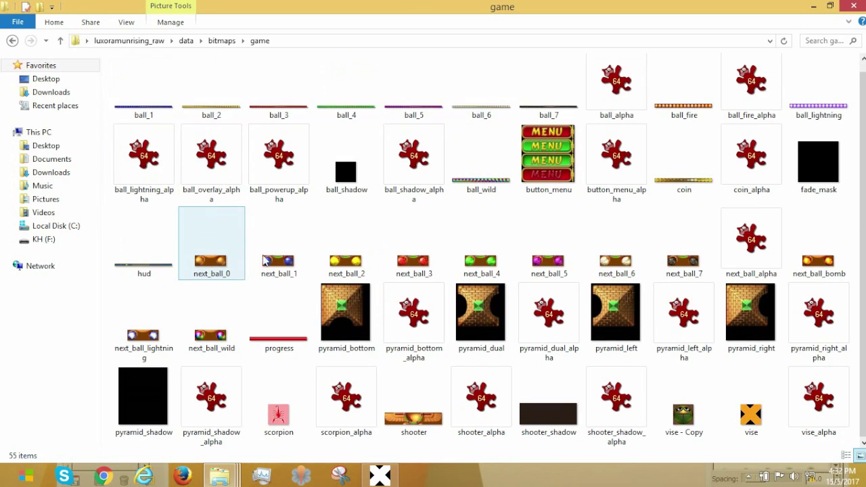
# Step: Permanently delete the vise image with Shift+Delete and return to luxoramunrising_raw
pyautogui.click(748, 401)
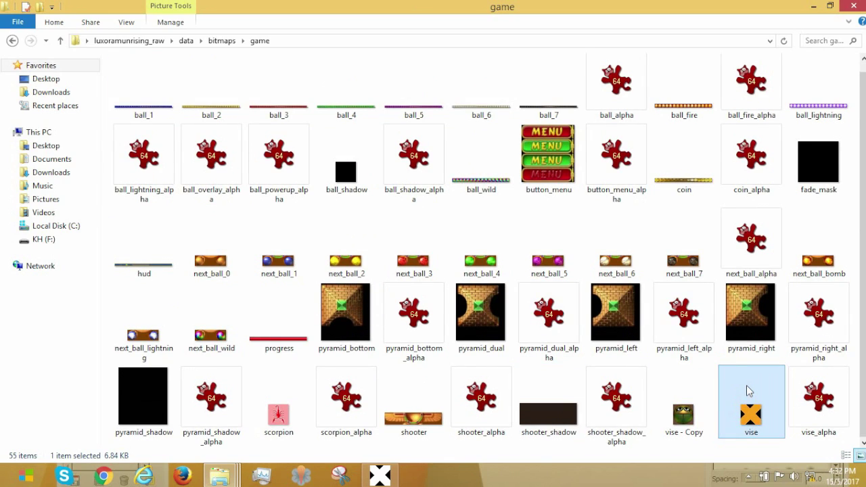
pyautogui.hotkey('shift', 'Delete')
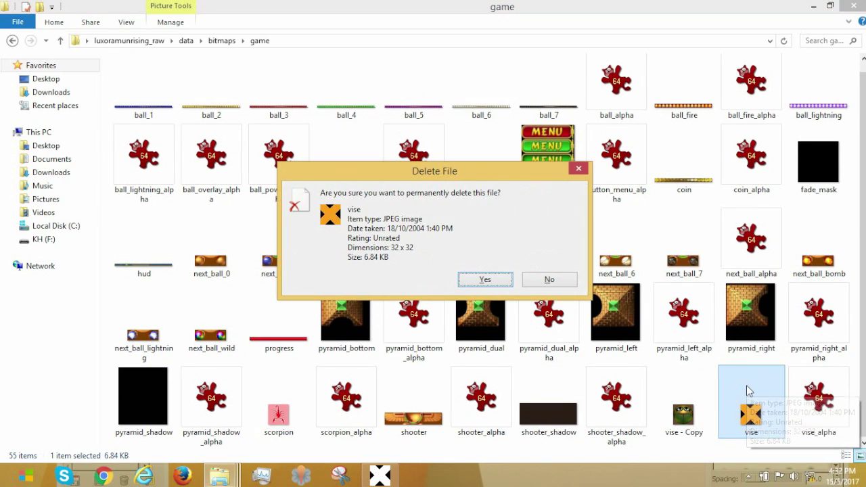
pyautogui.click(485, 278)
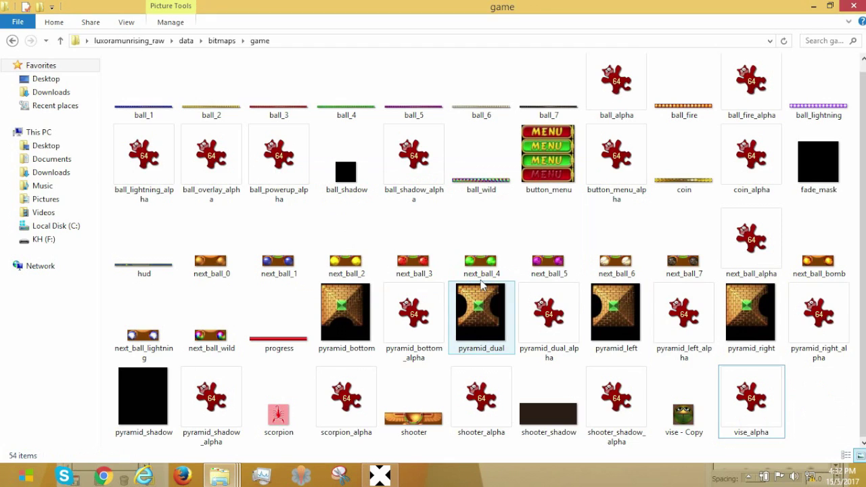
pyautogui.click(129, 40)
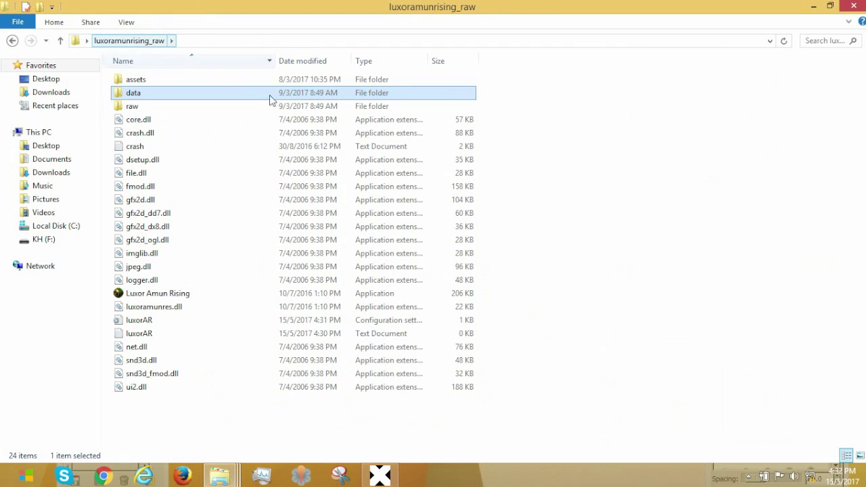